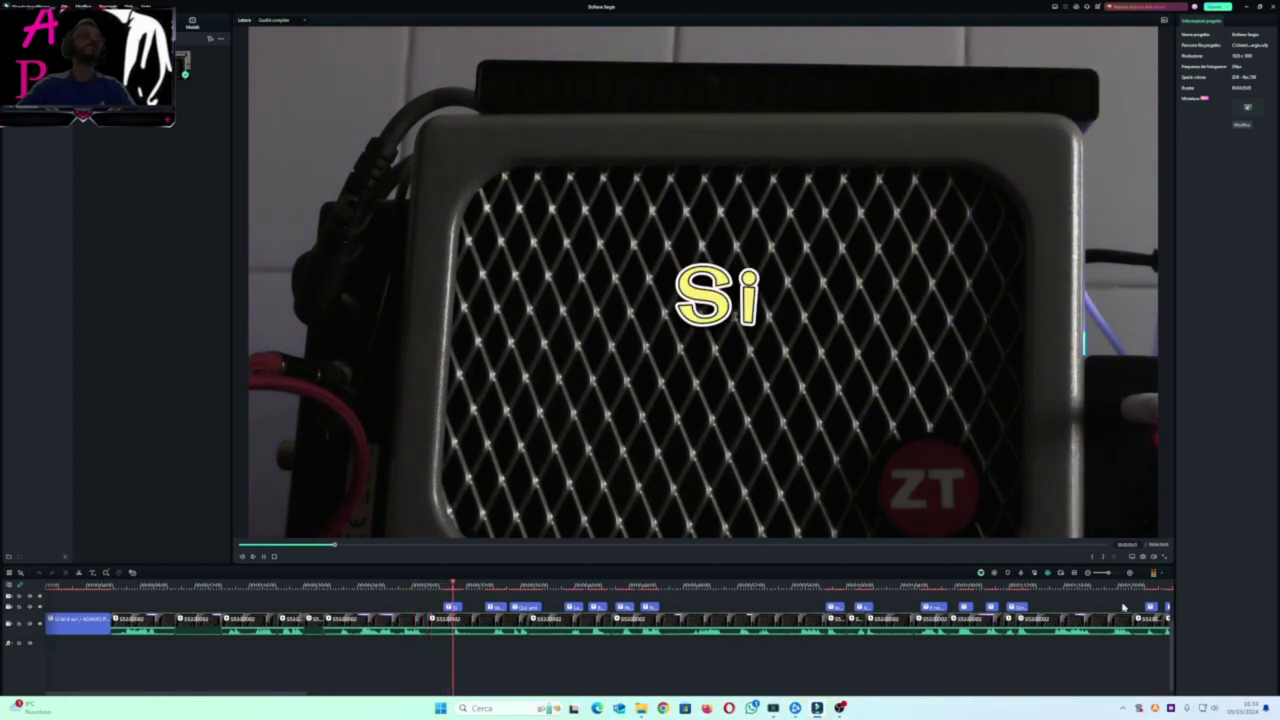
- Replay the clip under the "Si" title and play on to the "Vedo l'erba" title
left_click(440, 584)
key("space")
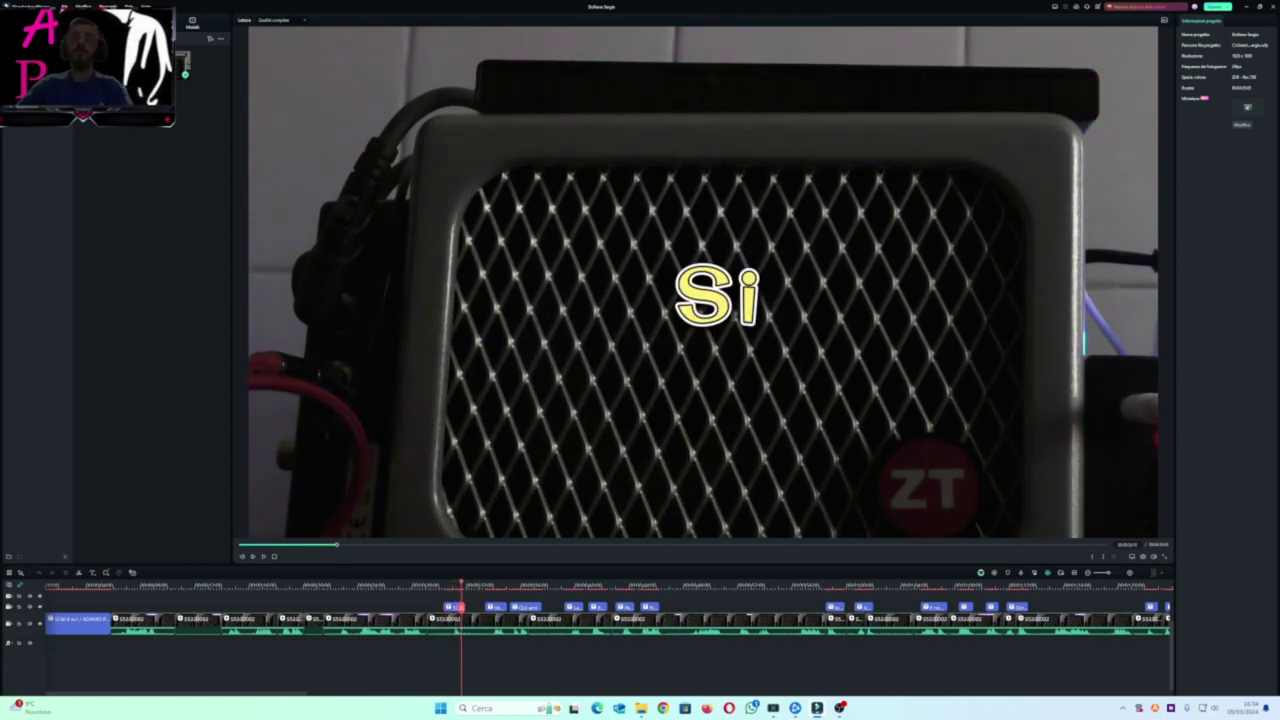
left_click(1128, 576)
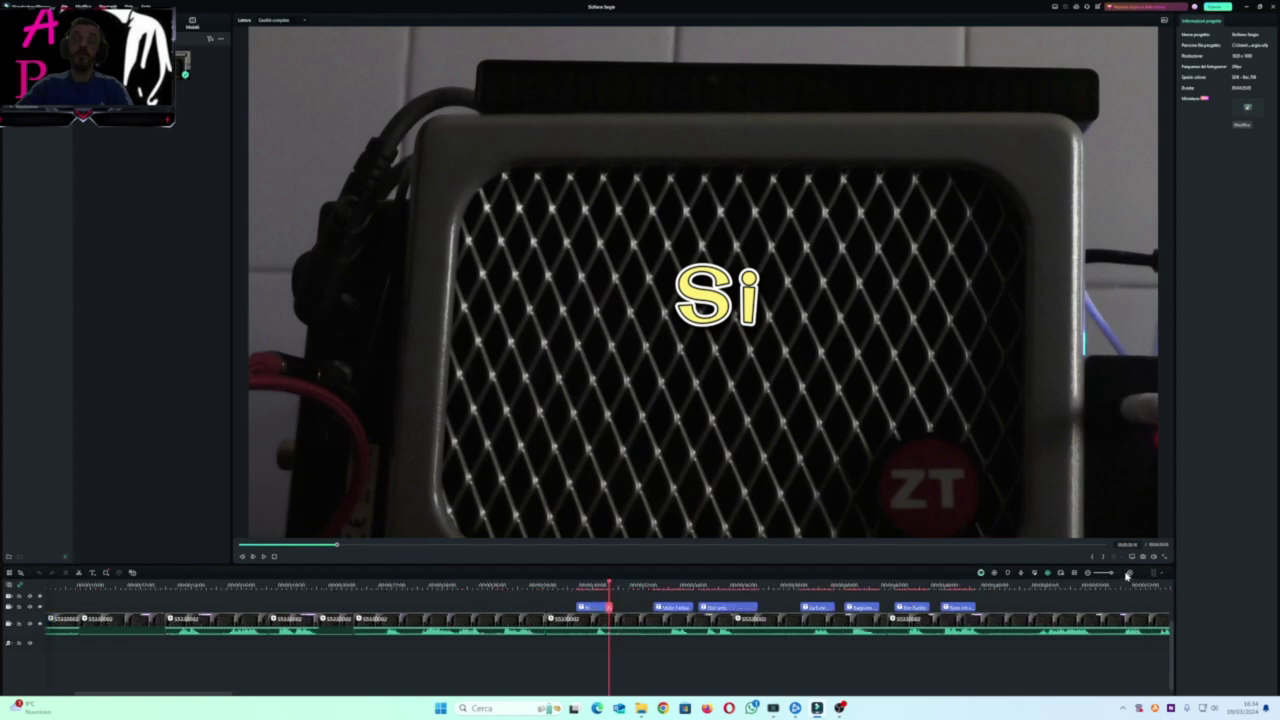
key("space")
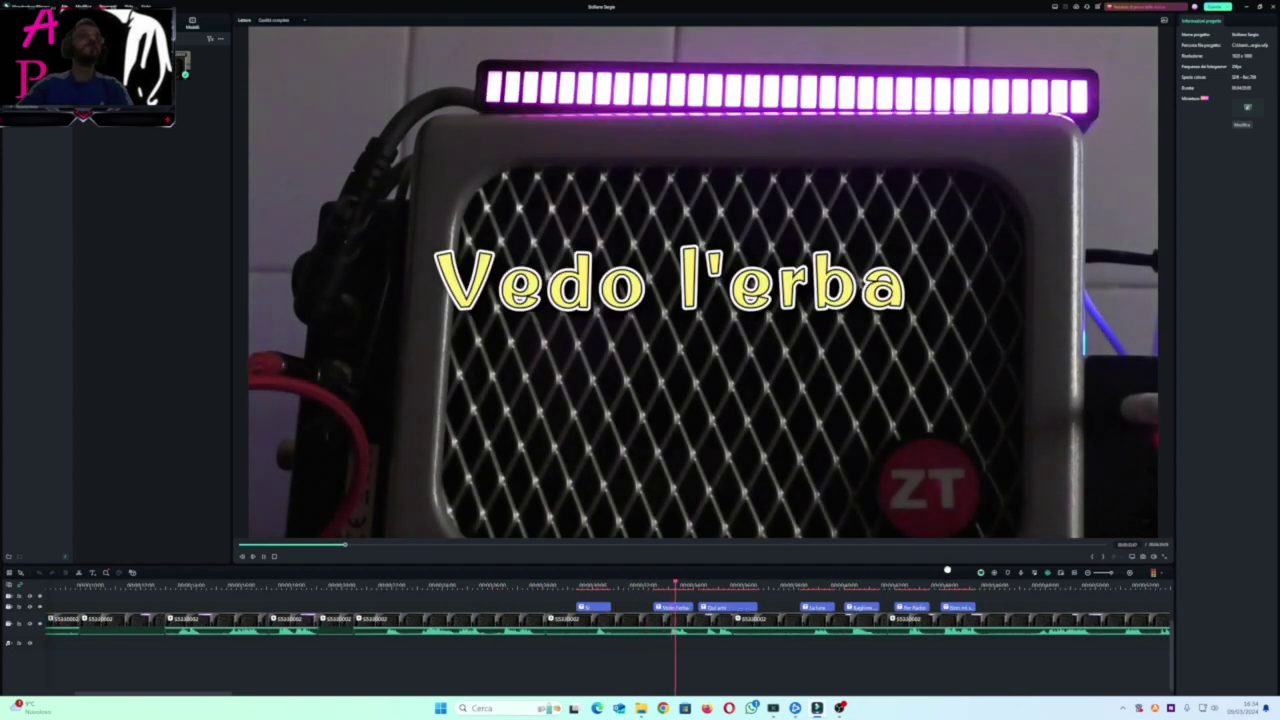
- Replay the section from just before "Vedo l'erba" and play on through the "La luce" and "Bagliore fa!" titles
left_click(651, 585)
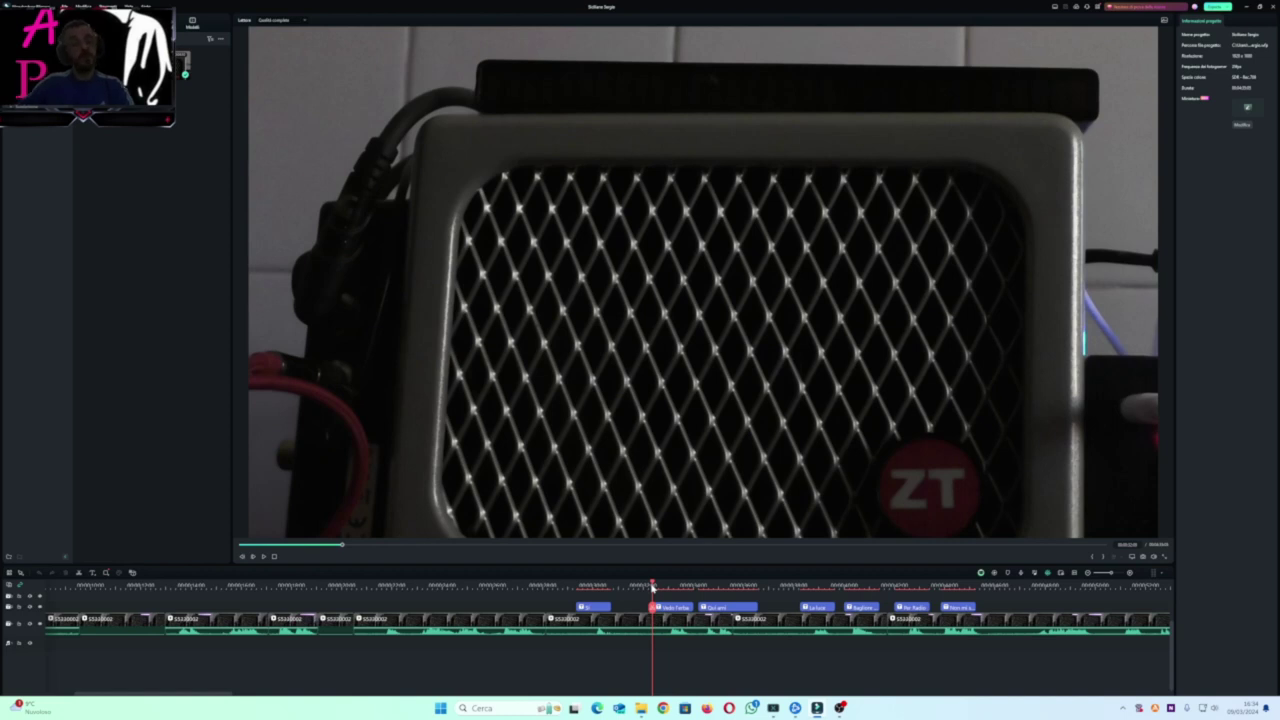
key("space")
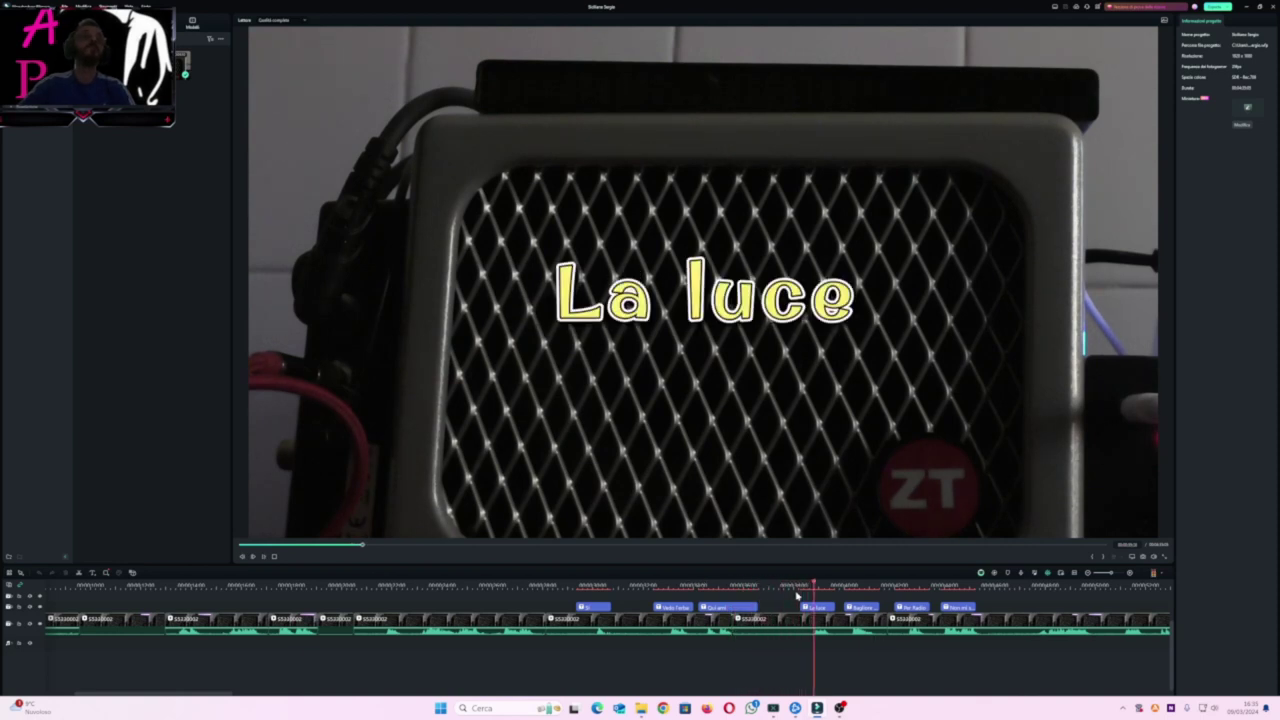
key("space")
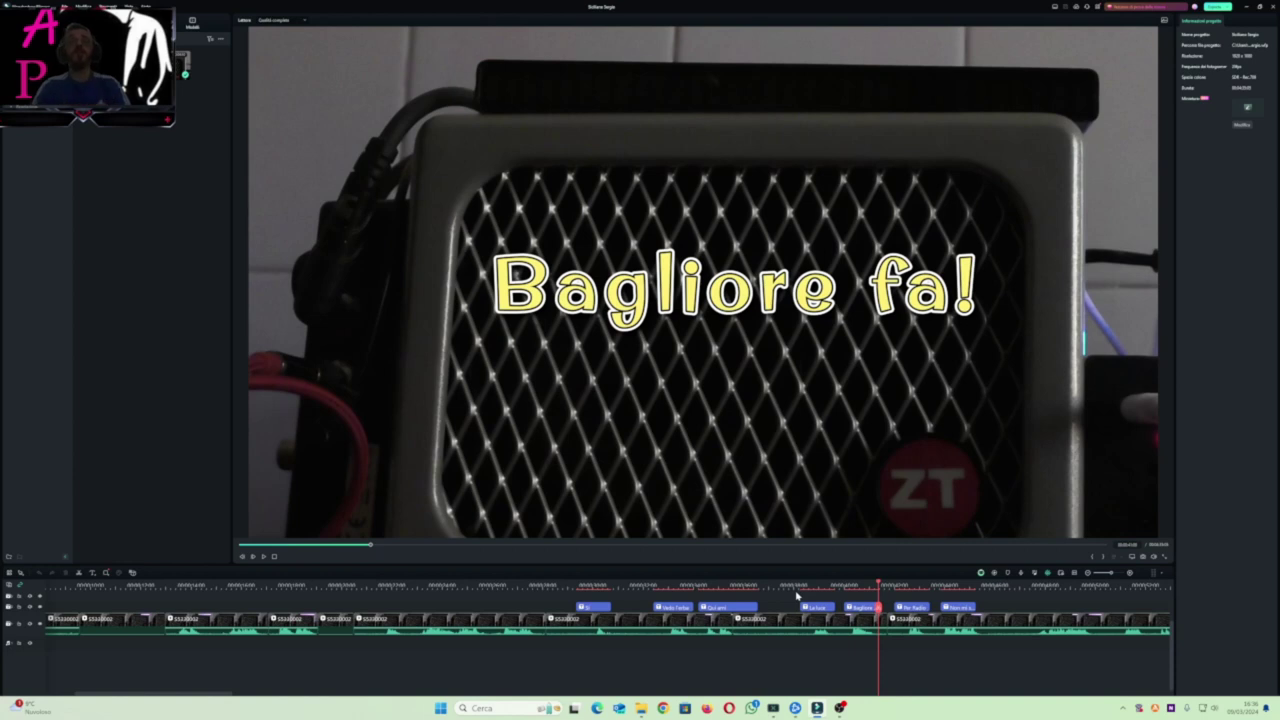
key("space")
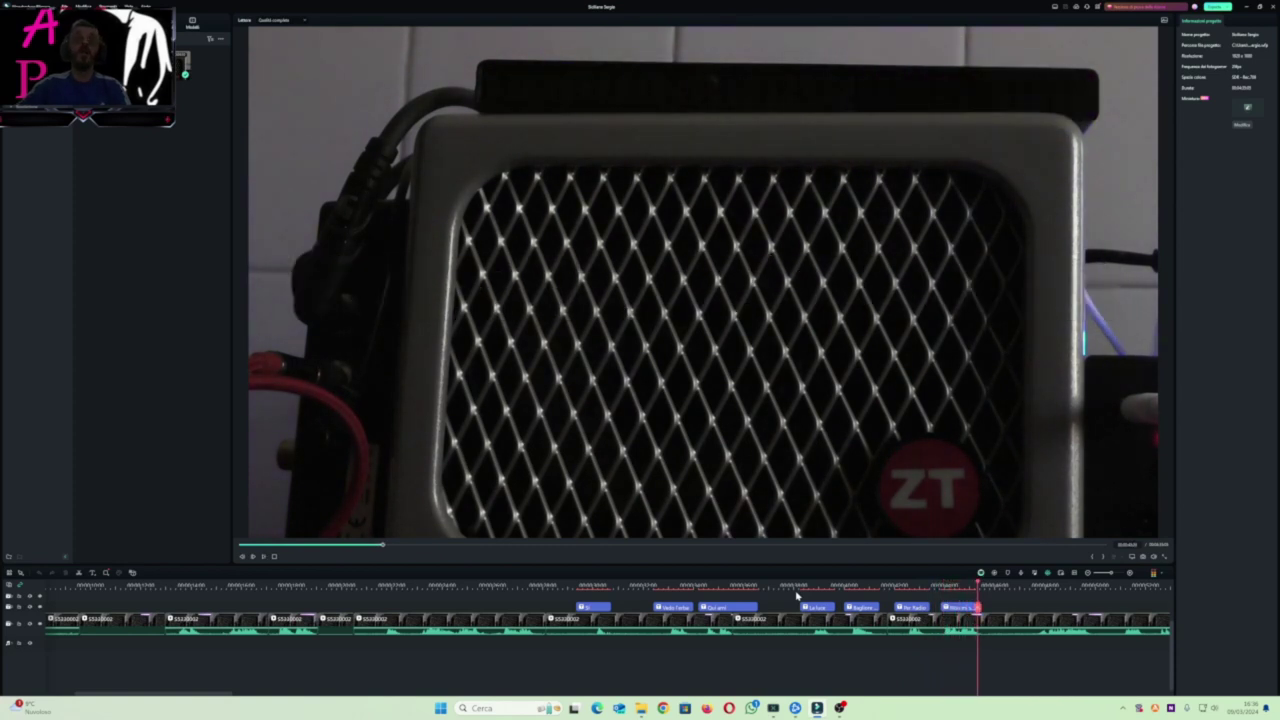
- Replay the "Per Radio" and "Non mi sente i versi" clips, playing on to the "Io si!!" title
left_click(891, 586)
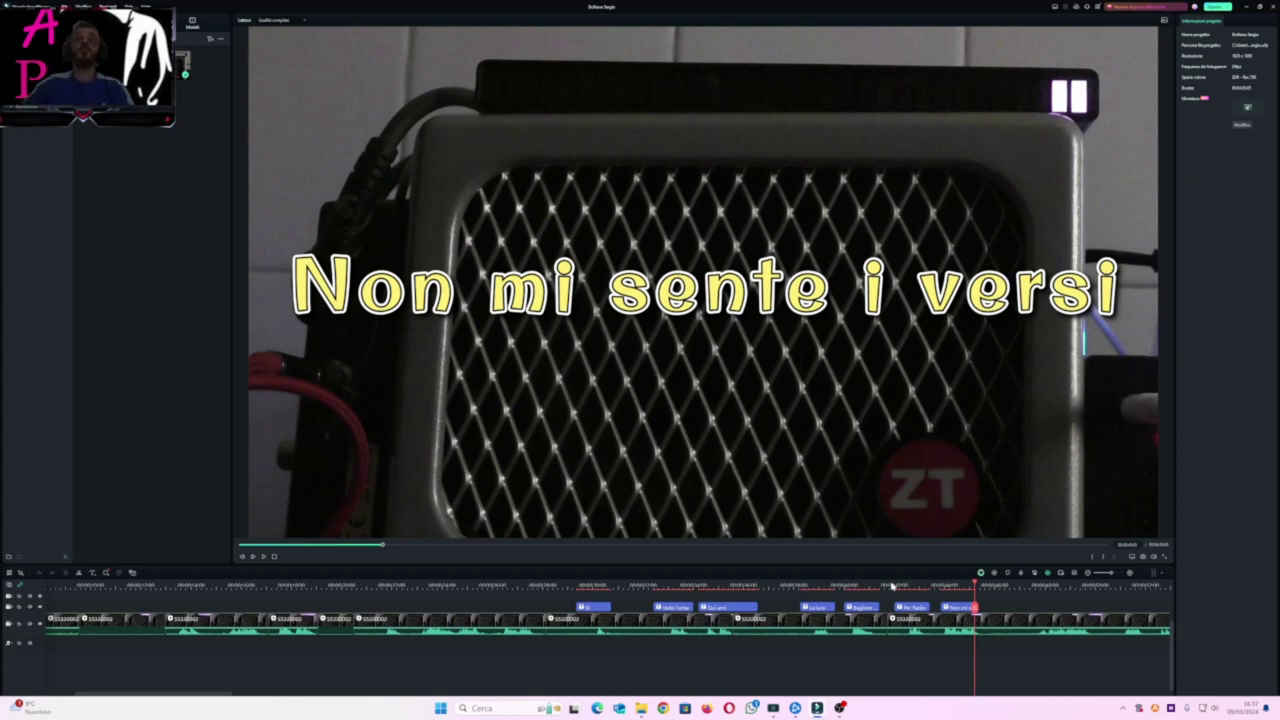
key("space")
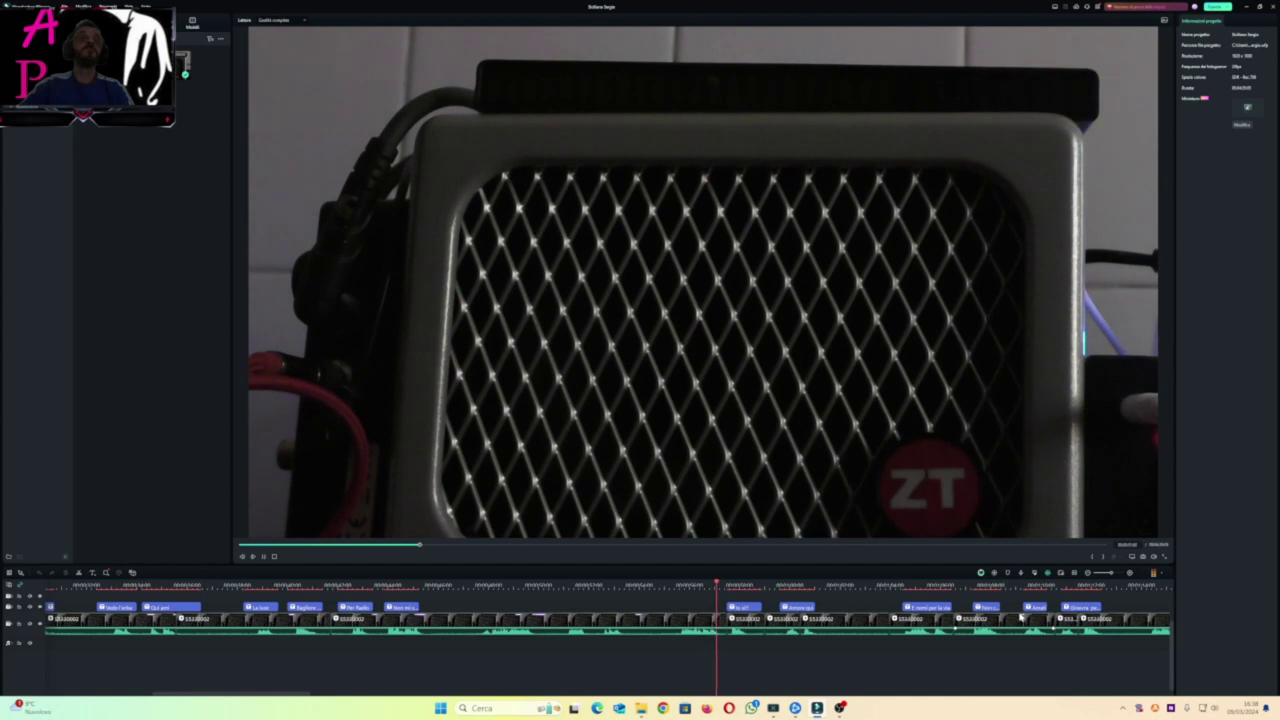
key("space")
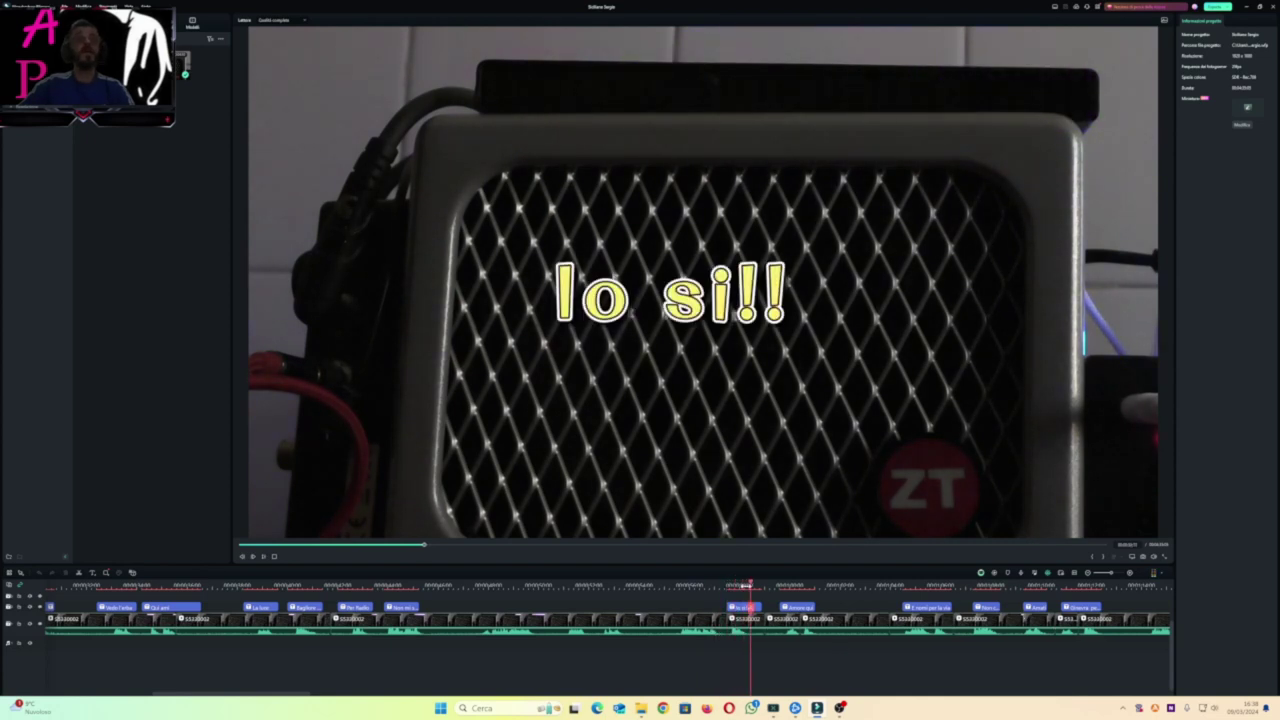
- Replay the "Io si!!" and "Amore qui" clips from their starts, playing on to "E nomi per la via ti vedo!!!"
left_click(730, 585)
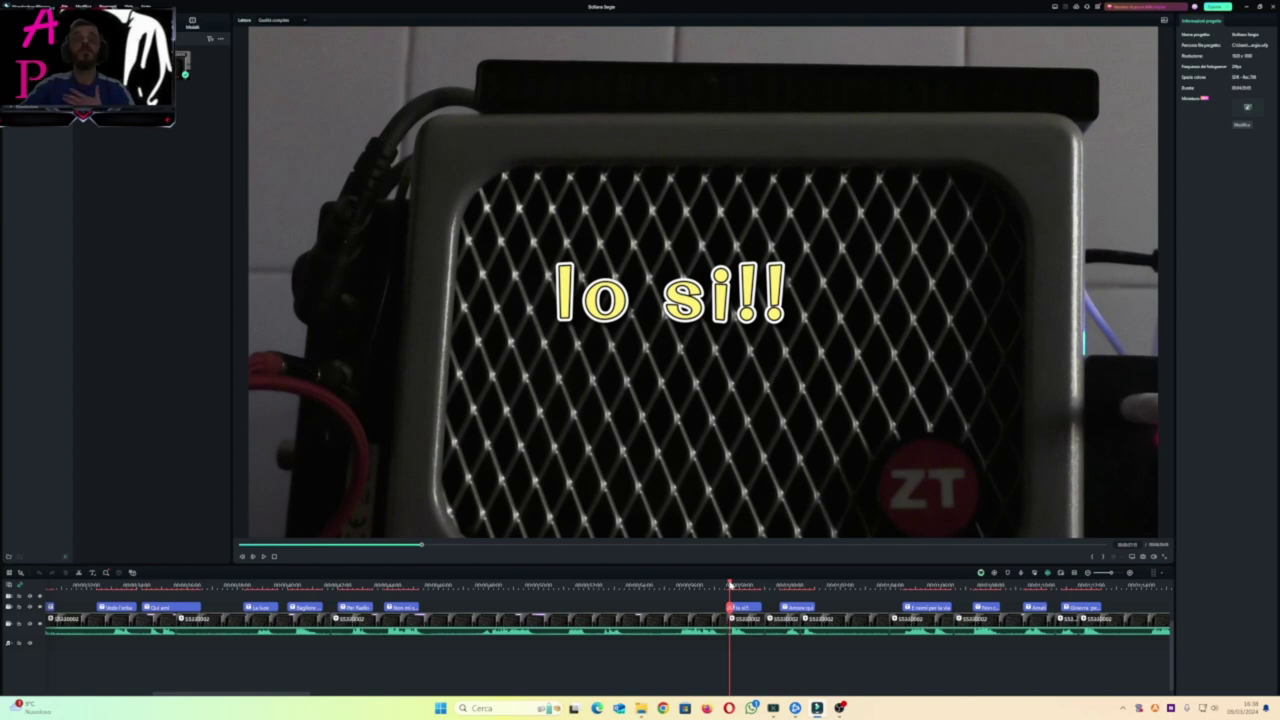
key("space")
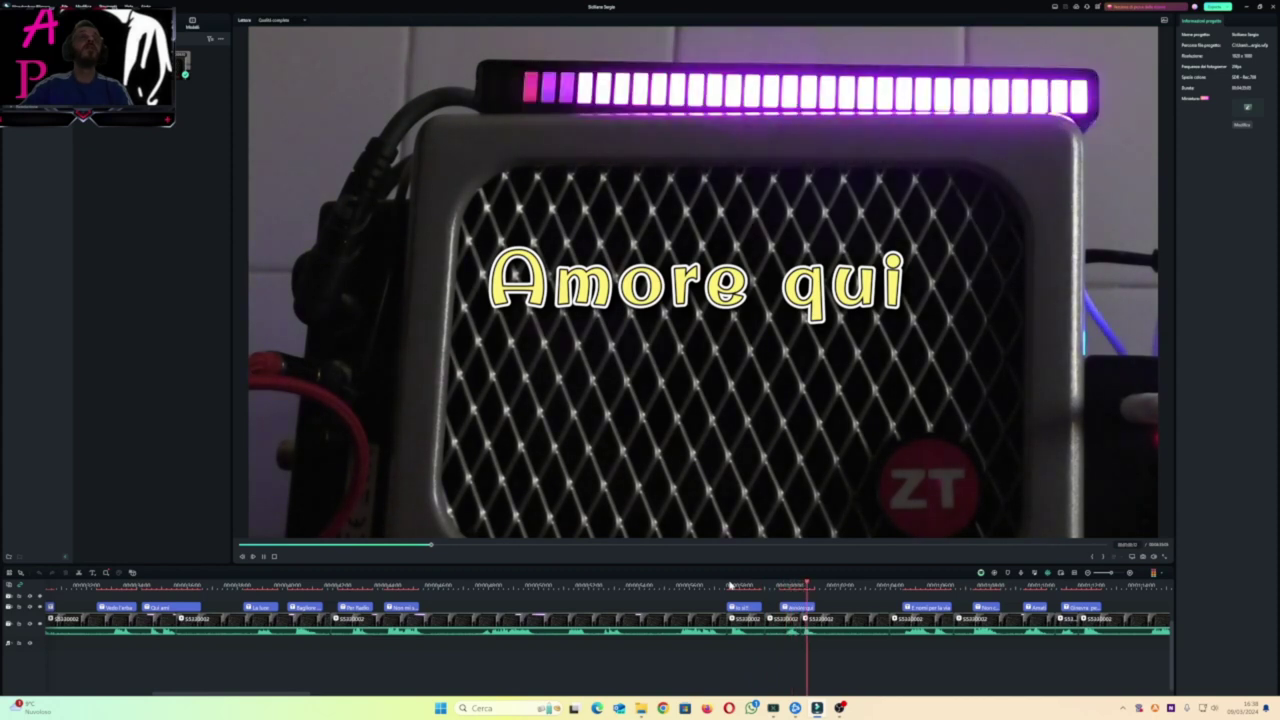
left_click(782, 588)
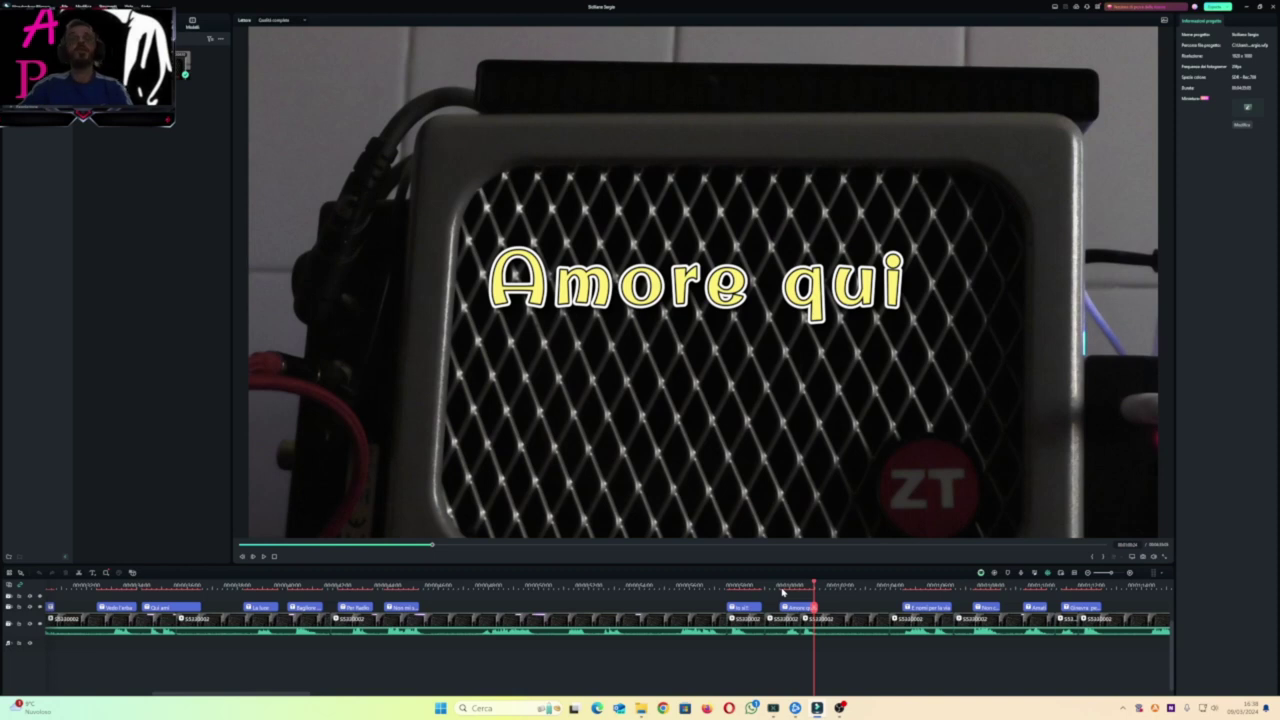
key("space")
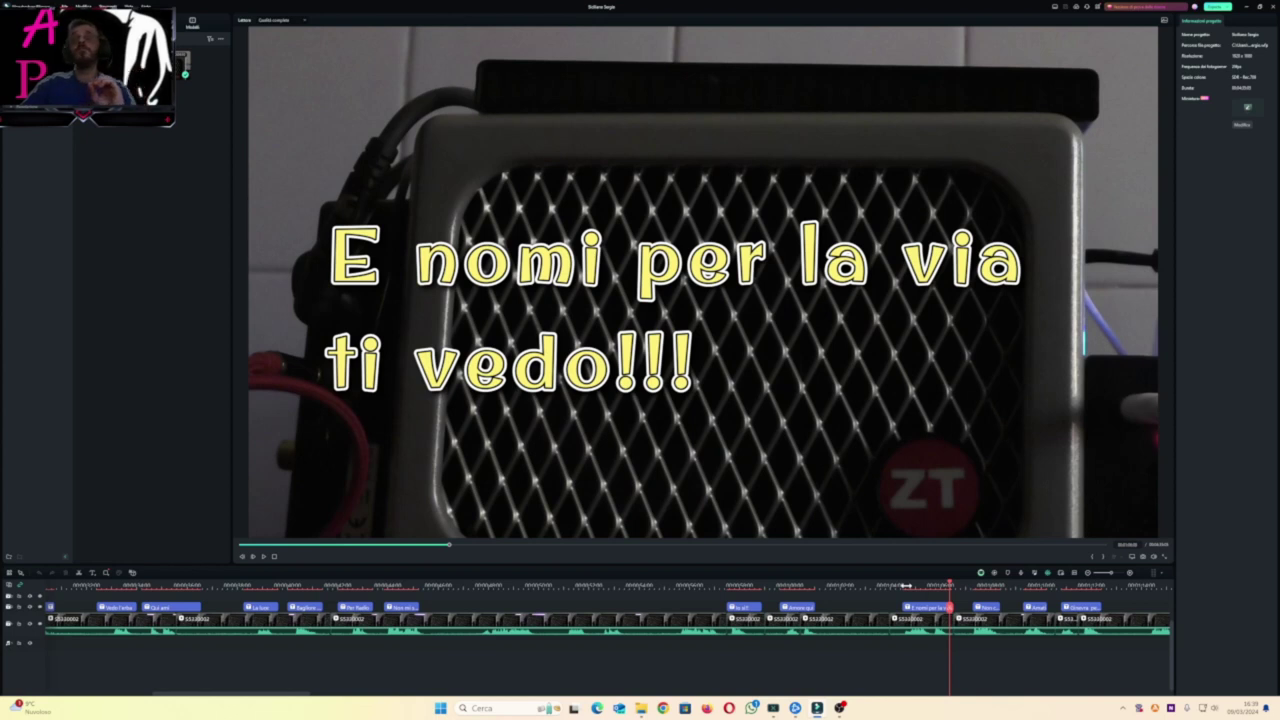
- Replay the "Non c'è Soldi!!" clip from just before its title and play on to "Amati"
key("space")
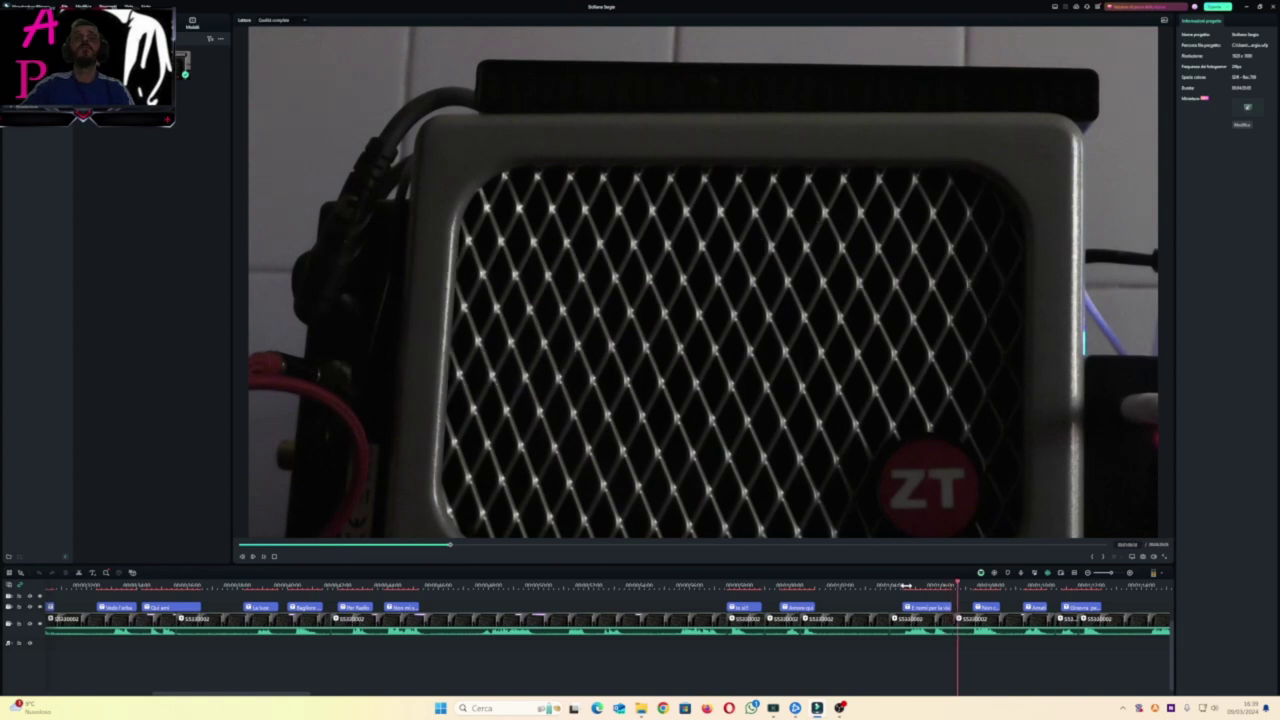
left_click(971, 588)
key("space")
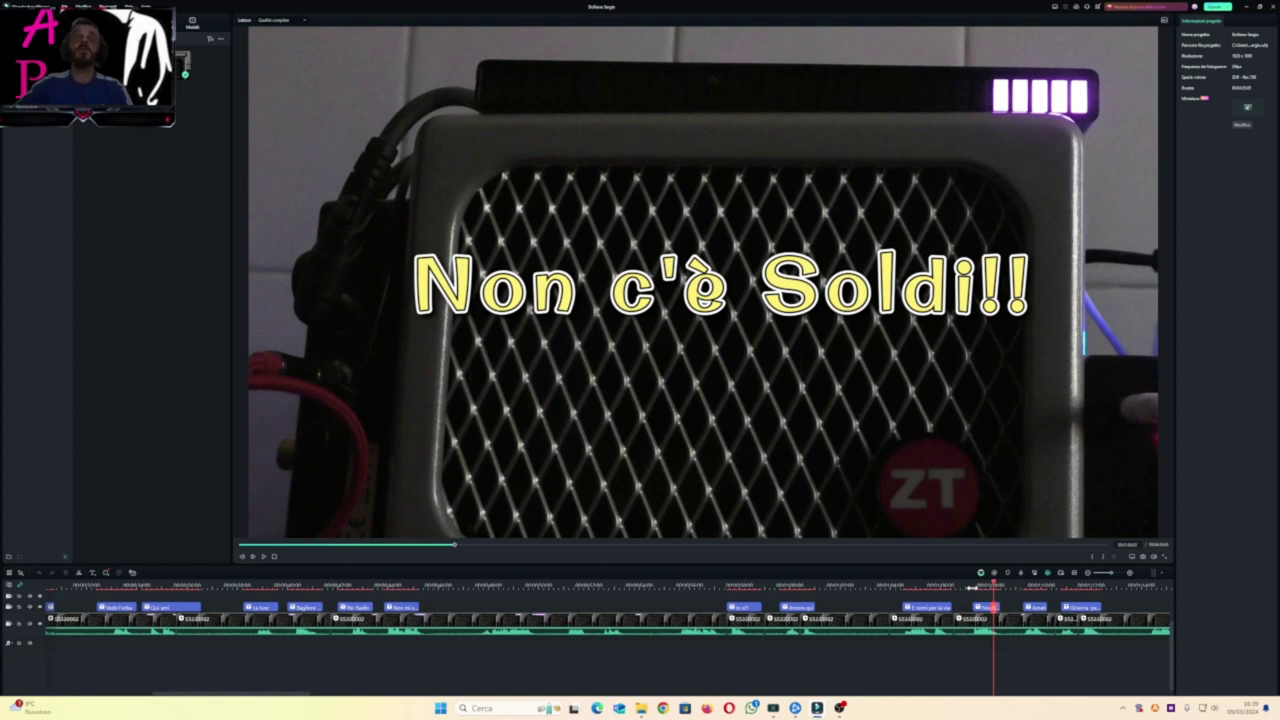
key("space")
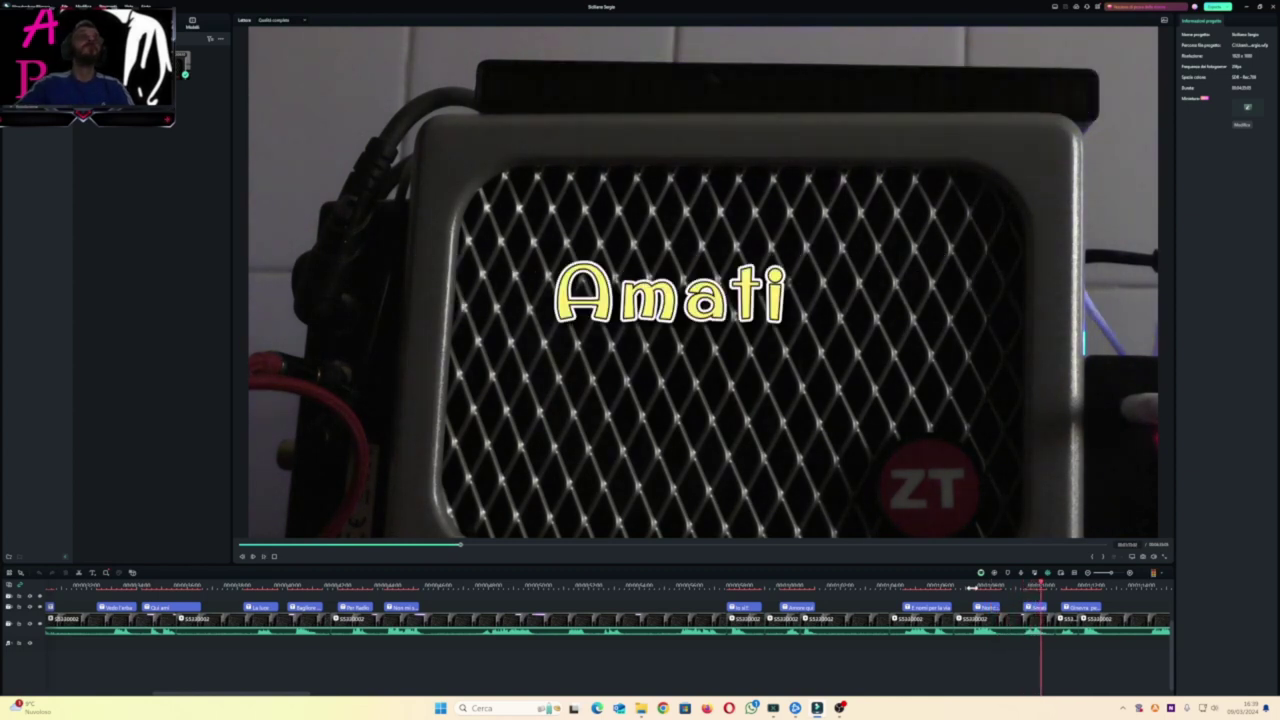
- Replay the "Amati" clip from just before its title and play on past the following title to the exclaimed first-name title
left_click(1020, 588)
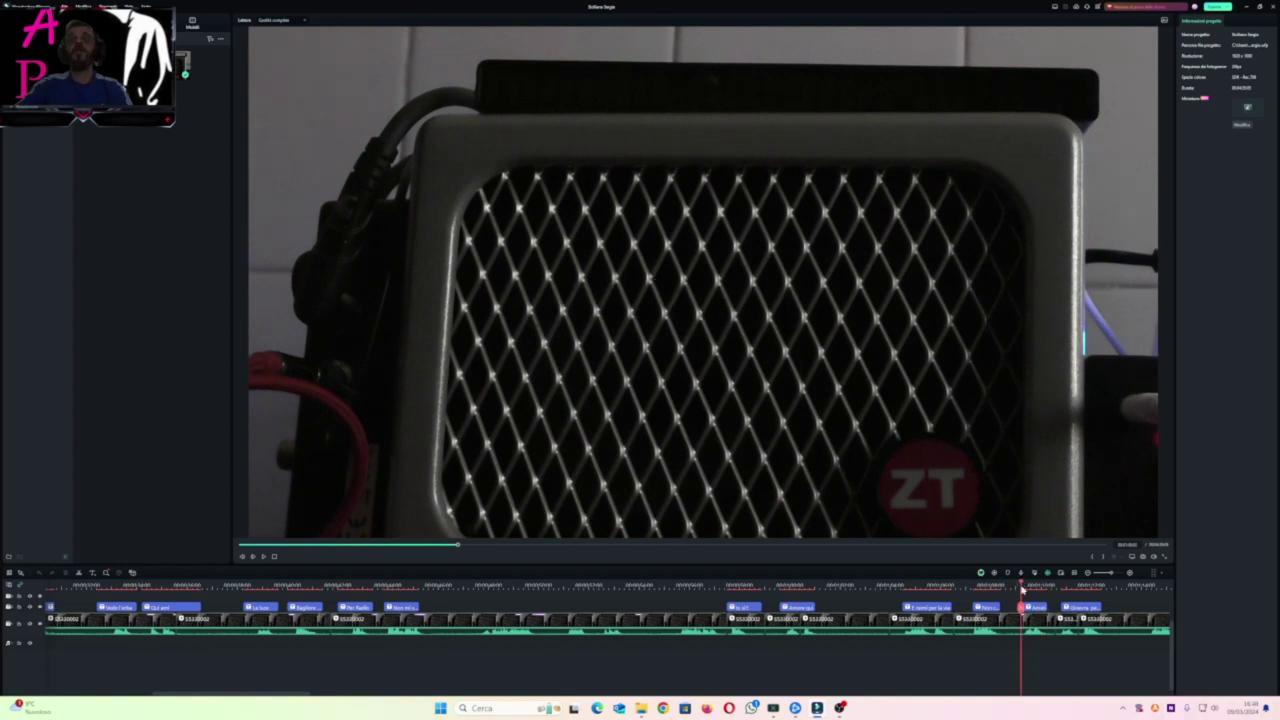
key("space")
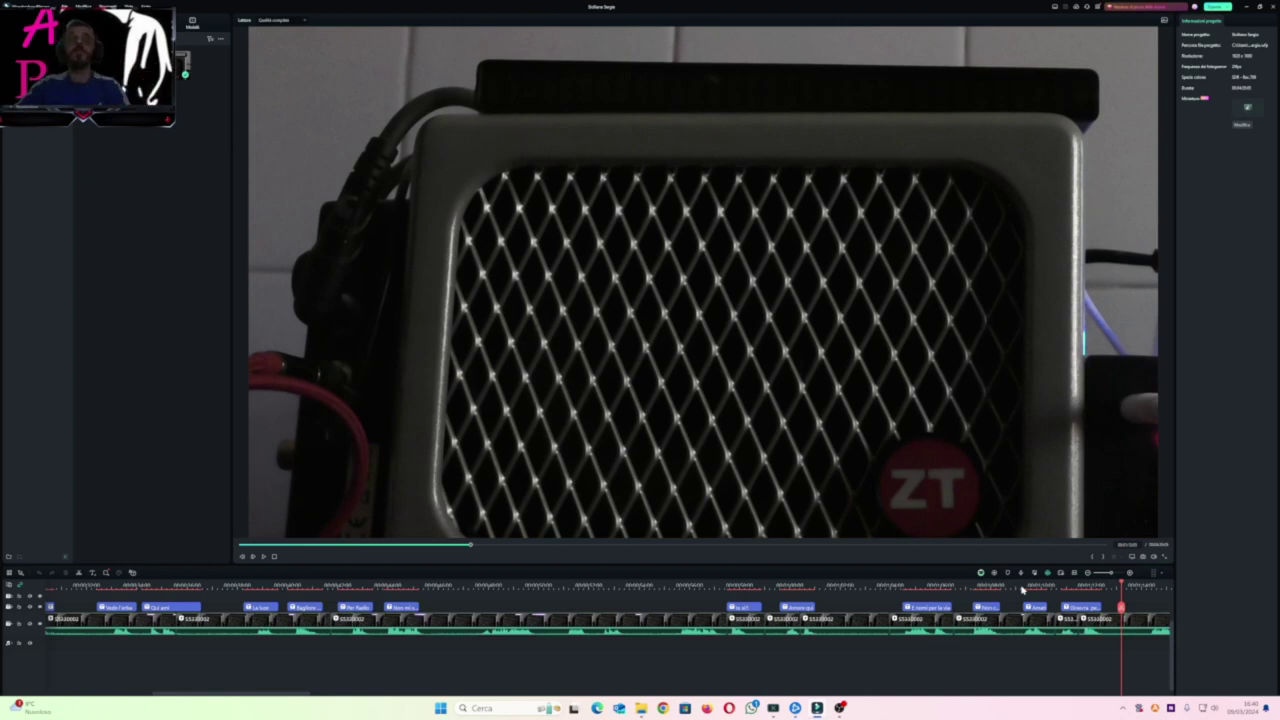
key("space")
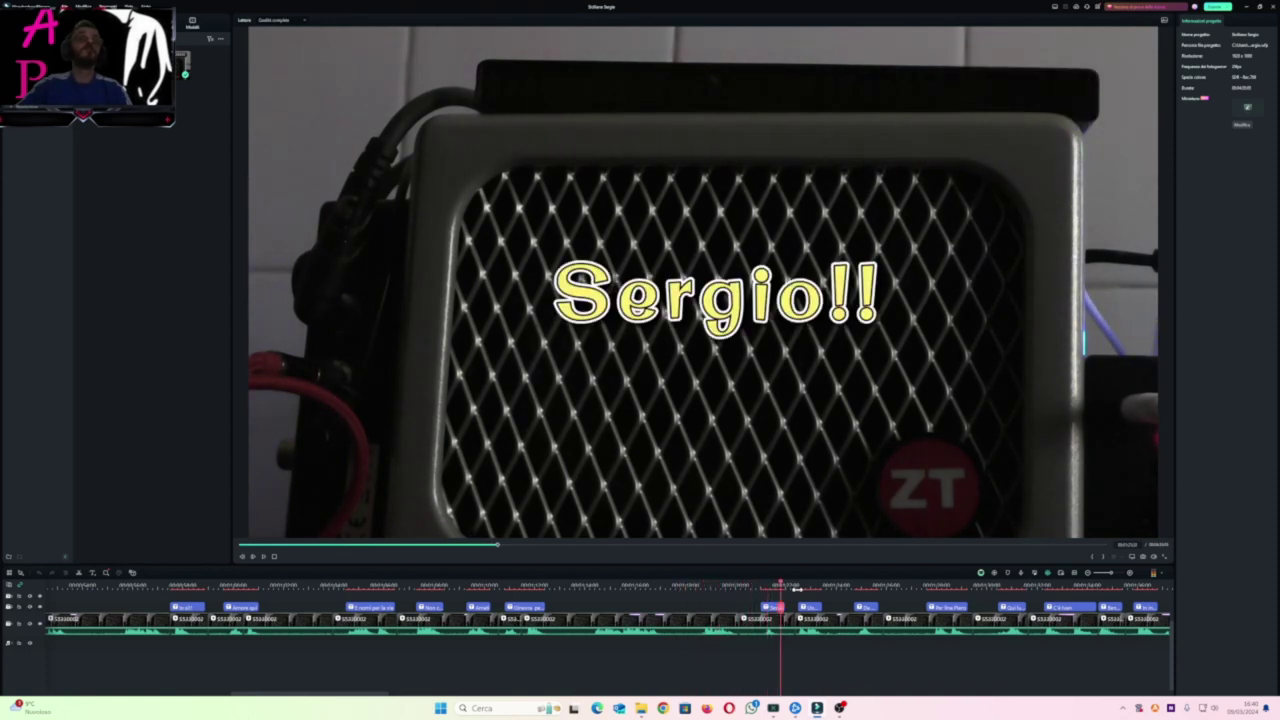
- Replay the clip with the exclaimed first-name title from just before the title starts
left_click(756, 586)
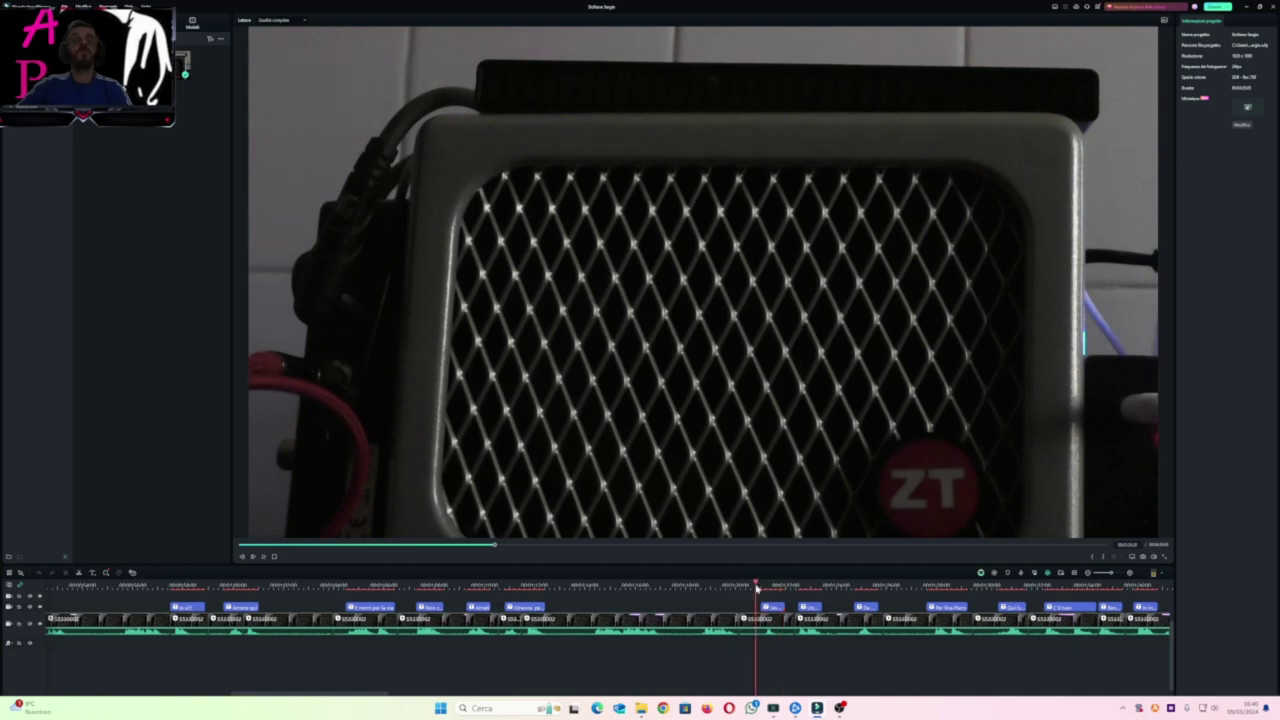
left_click(766, 586)
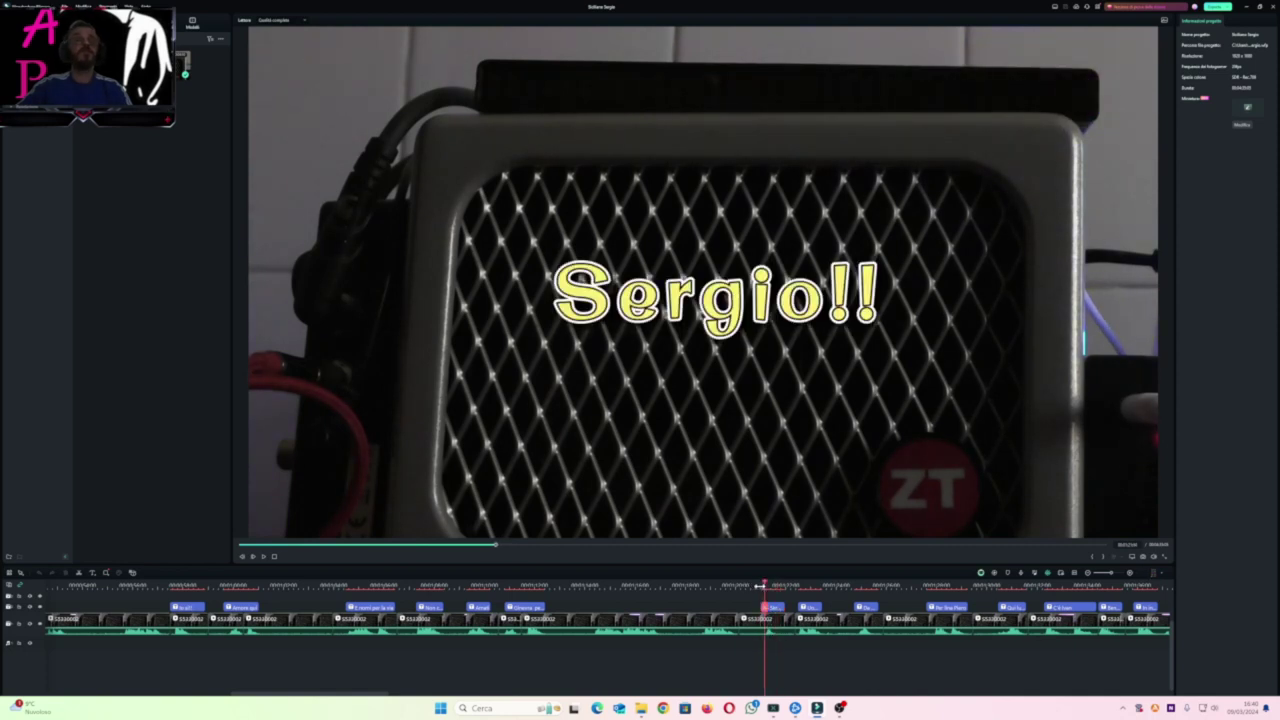
left_click(757, 586)
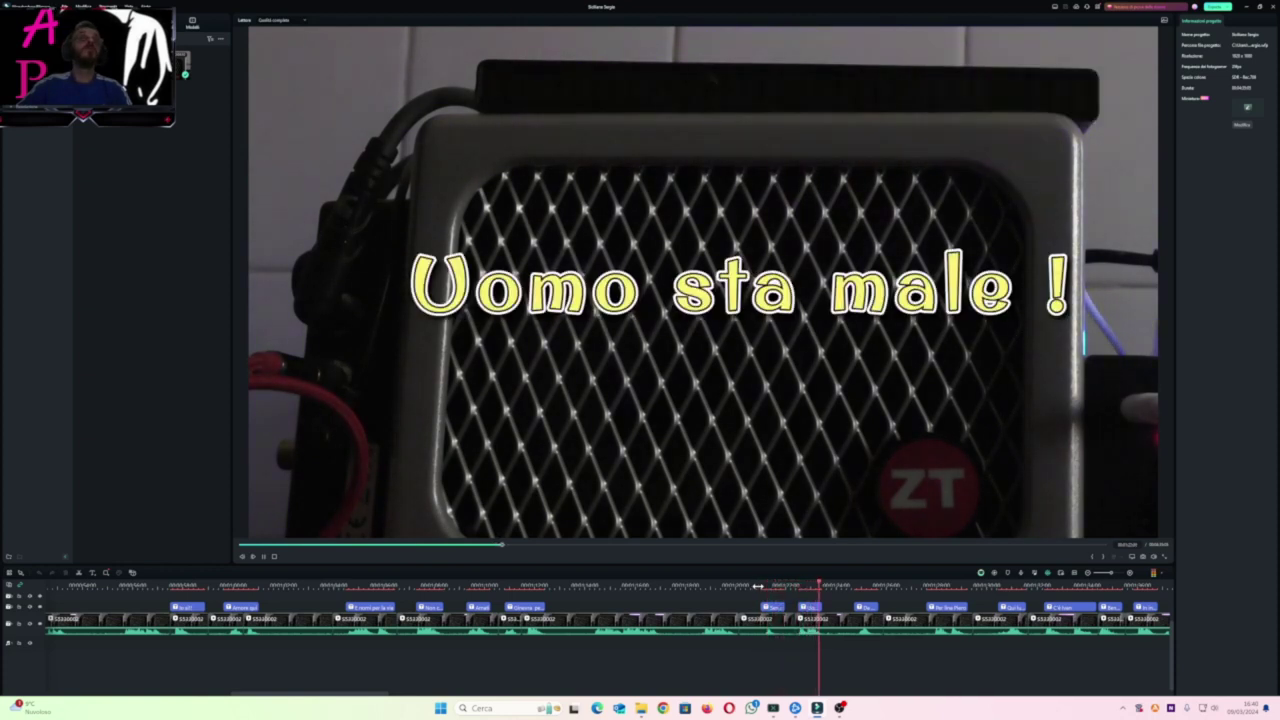
- Replay the "Uomo sta male !" clip and play on to the "Da mesi!" title
left_click(790, 586)
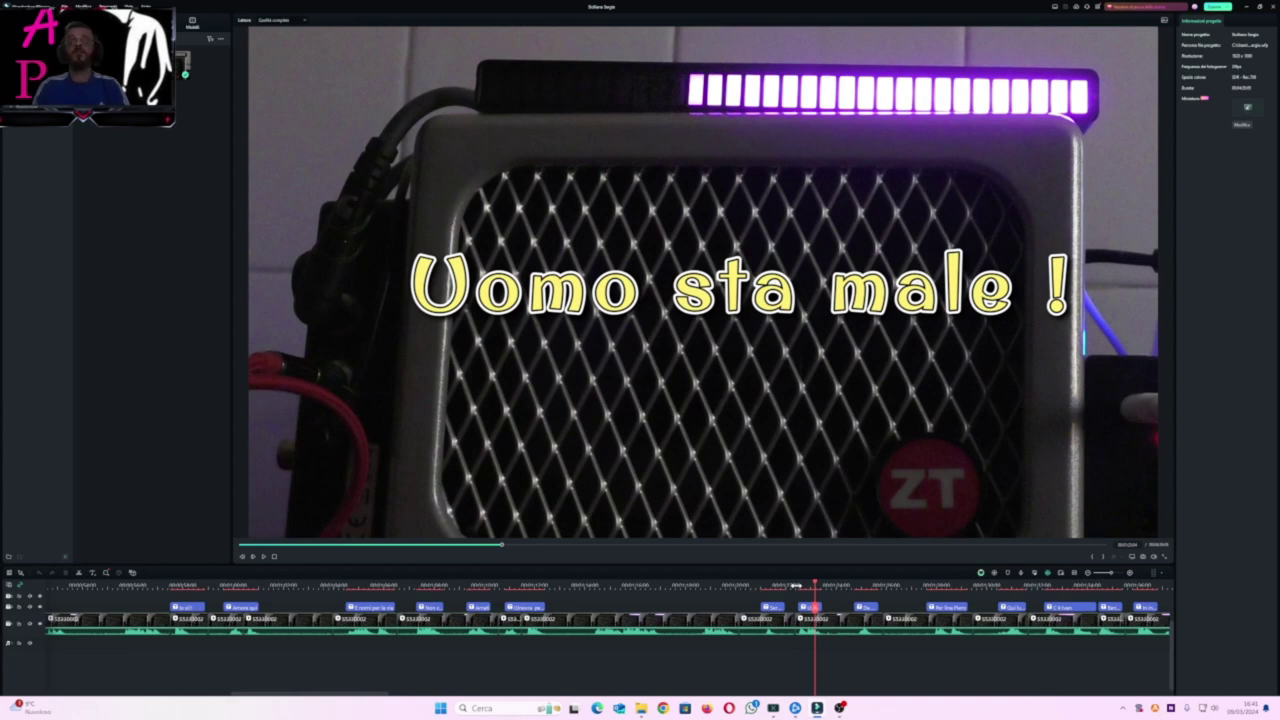
key("space")
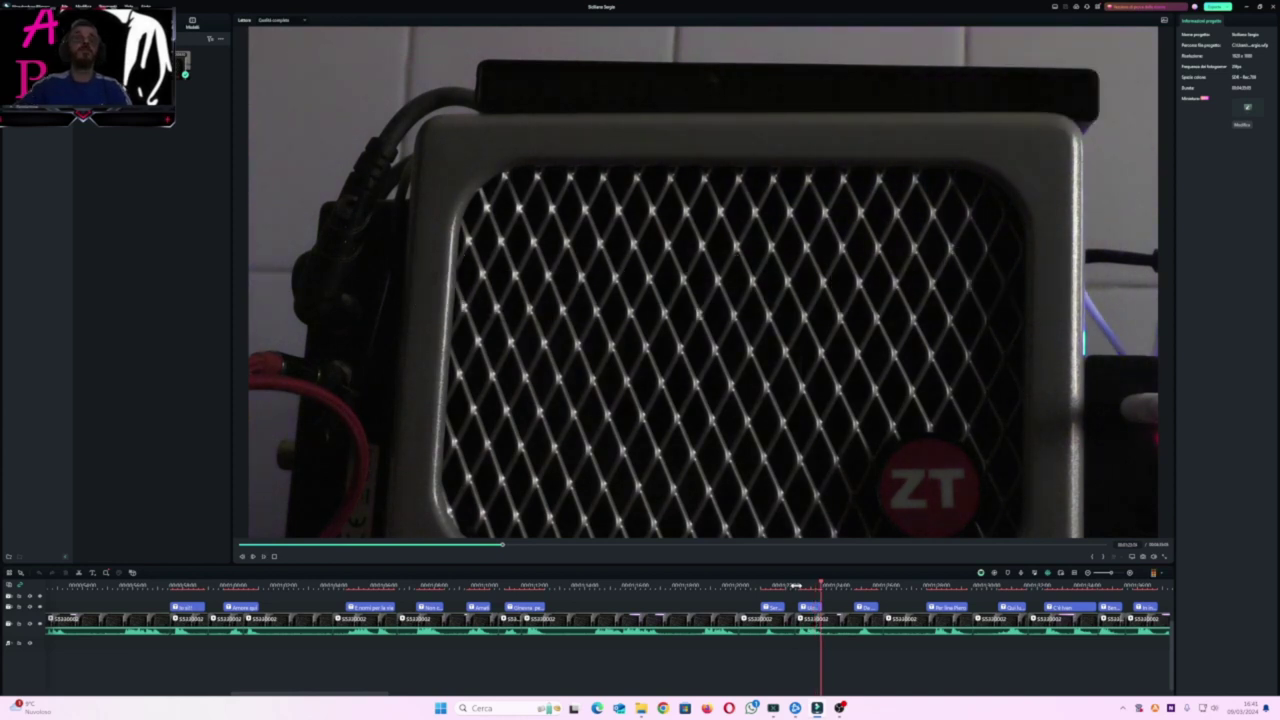
key("space")
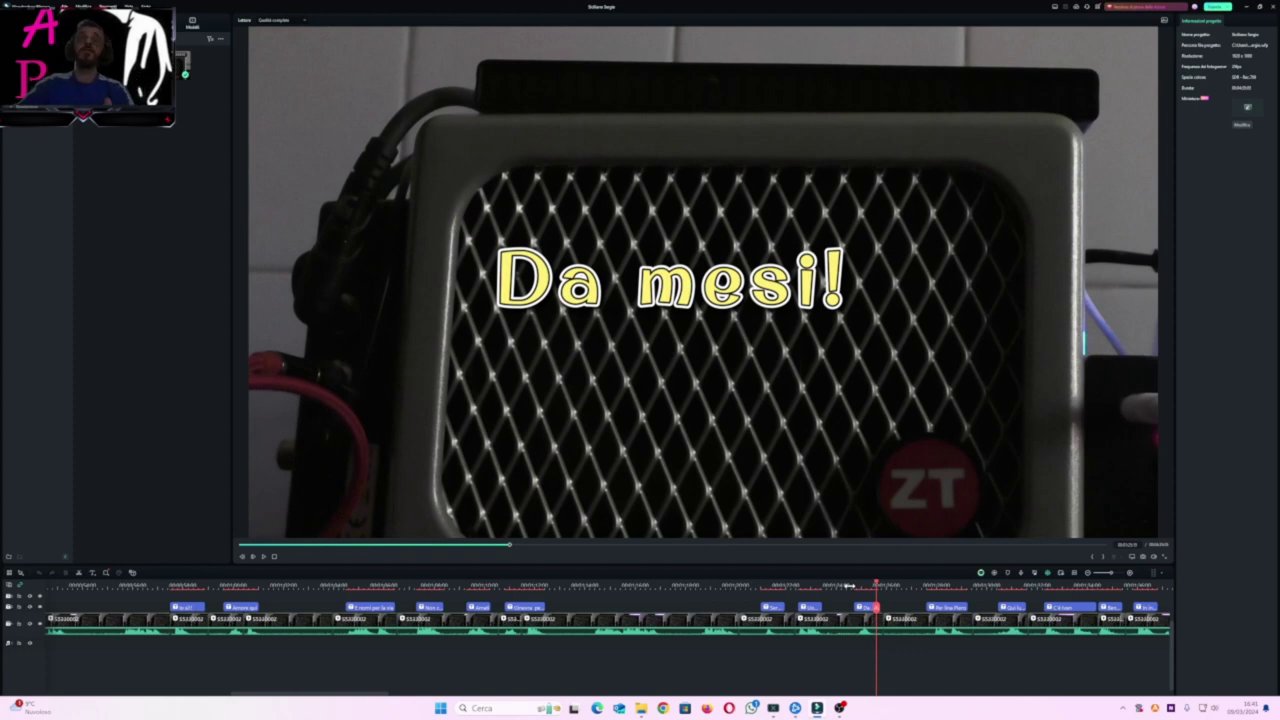
- Play the clips after "Da mesi!", replaying "Qui luce prega a me" and the two-line title ending in "mi sentono?" from their starts
key("space")
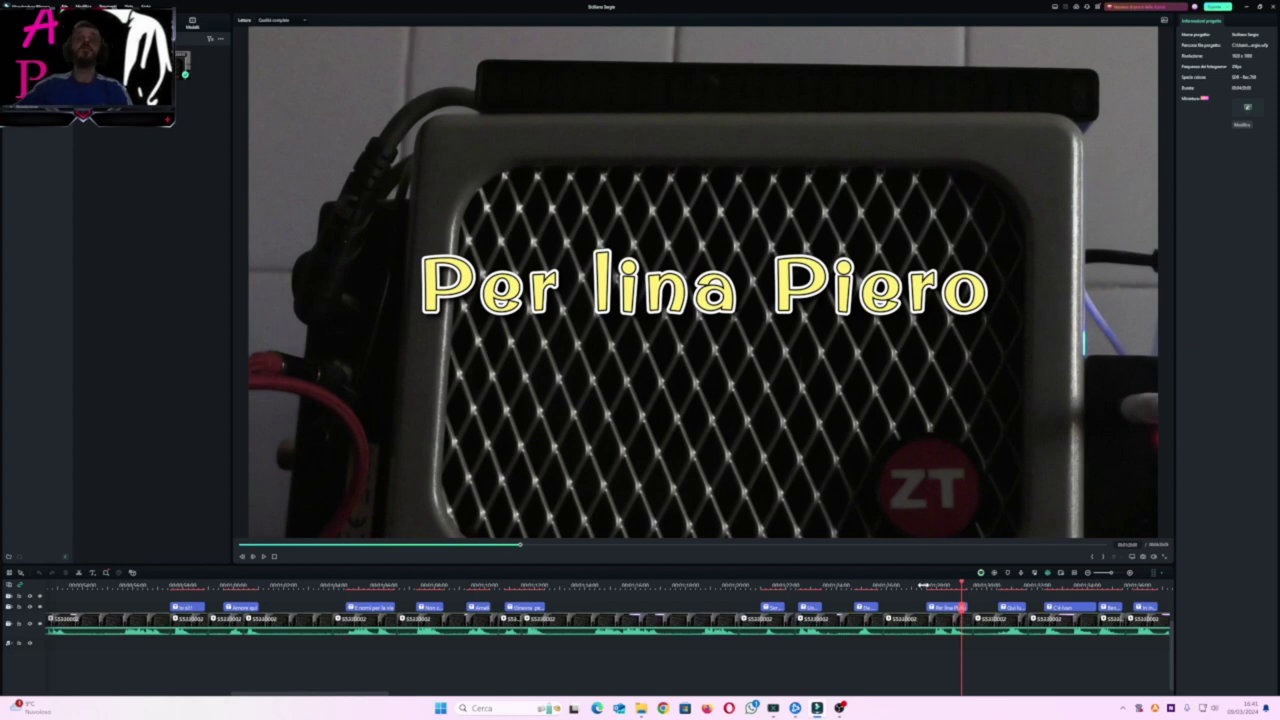
key("space")
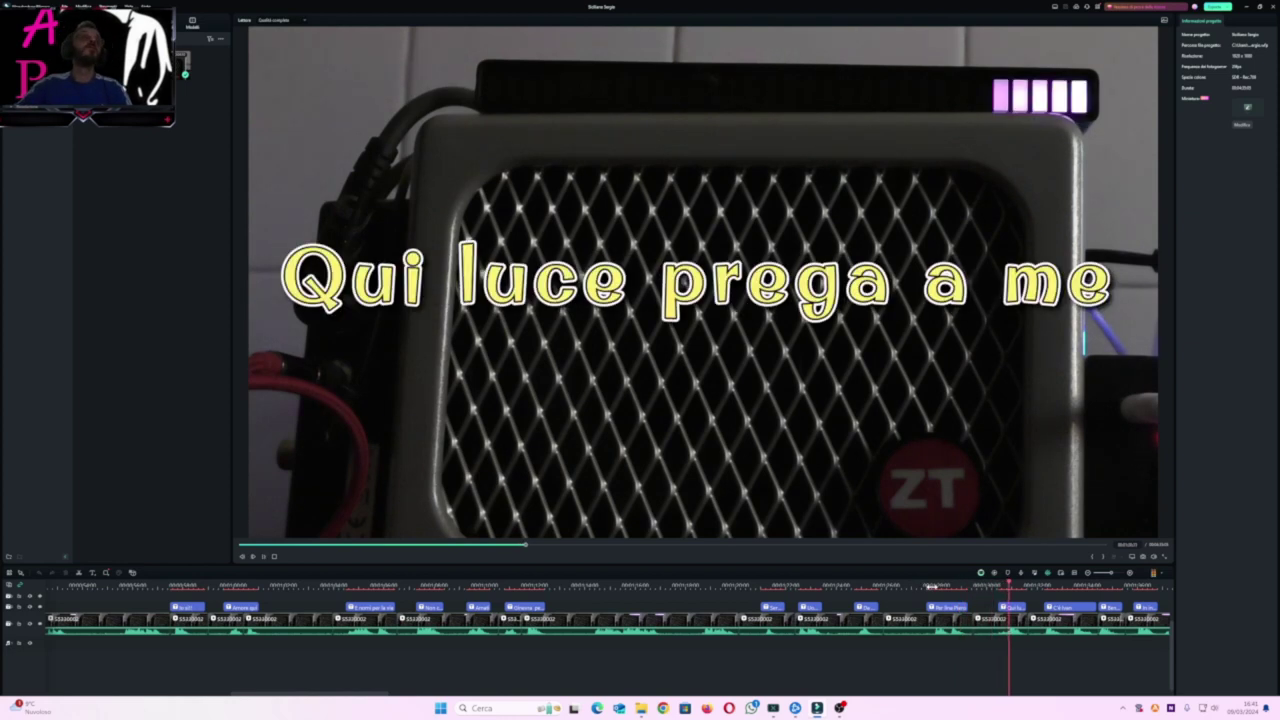
left_click(996, 586)
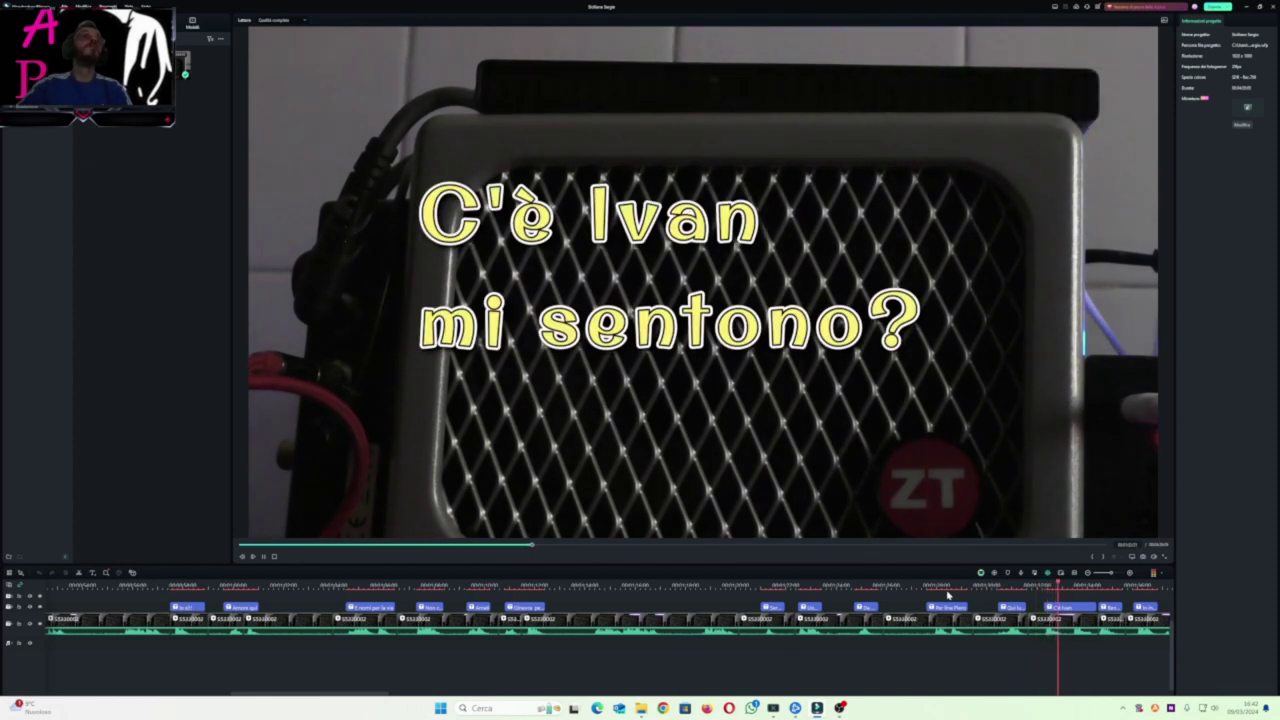
left_click(1044, 586)
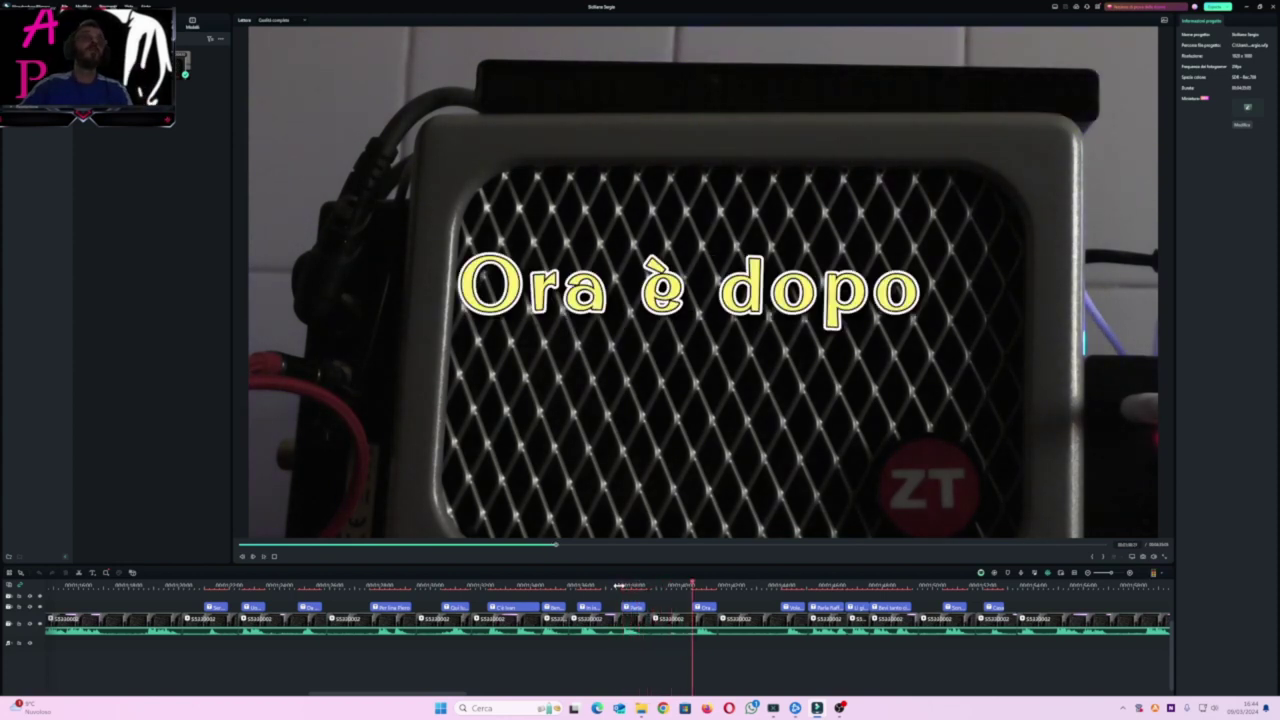
- Replay the "Ora è dopo" clip, play on through "Bevi tanto cinese", and return the playhead to the start of the "Volevo" title
left_click(698, 584)
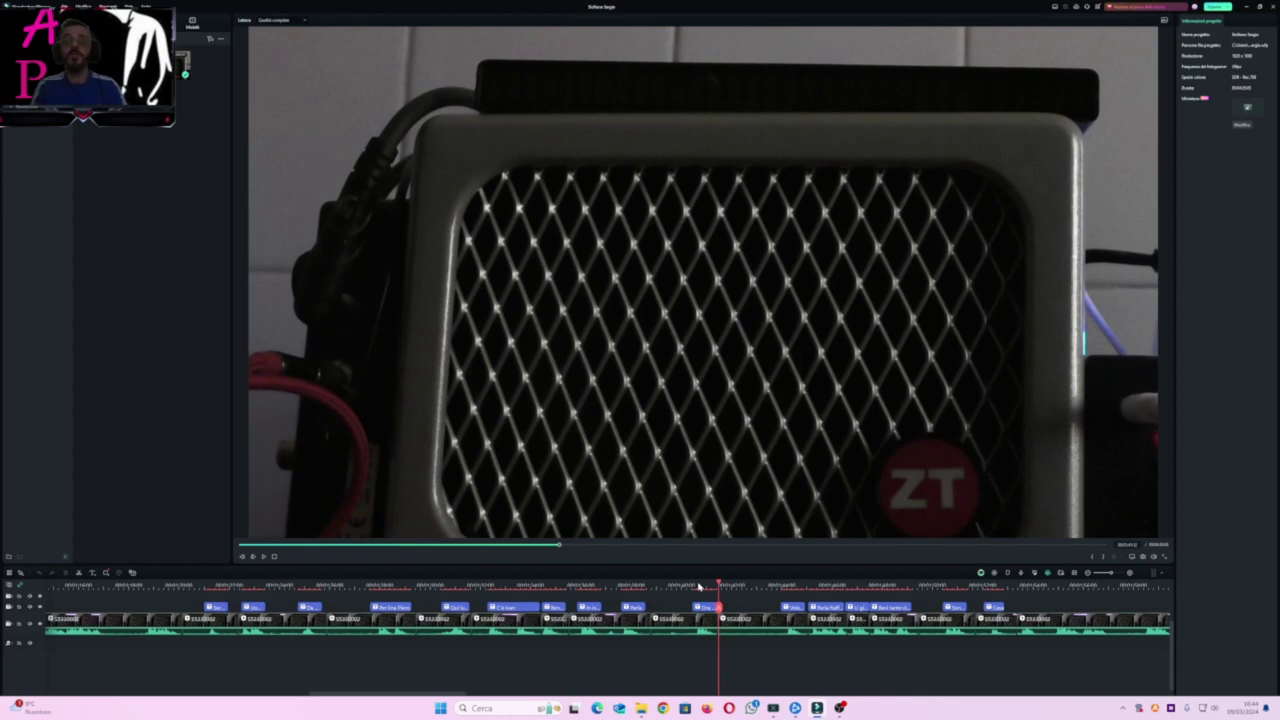
key("space")
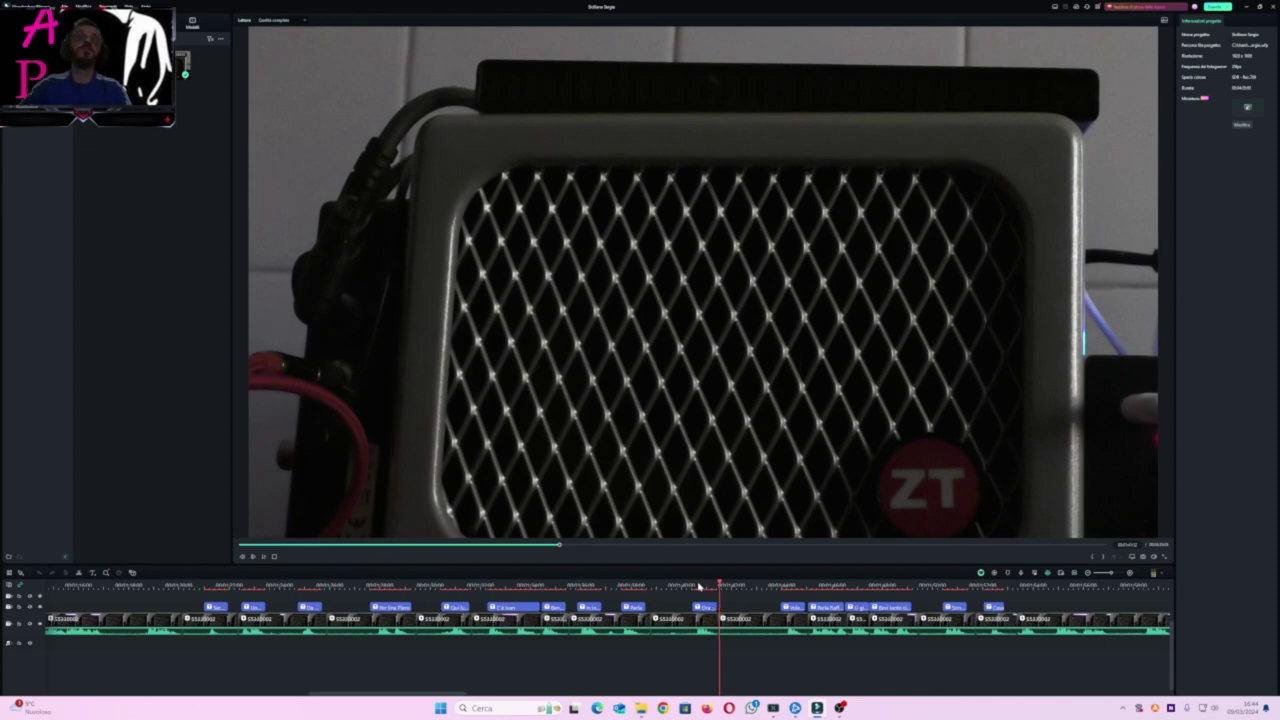
left_click(1129, 574)
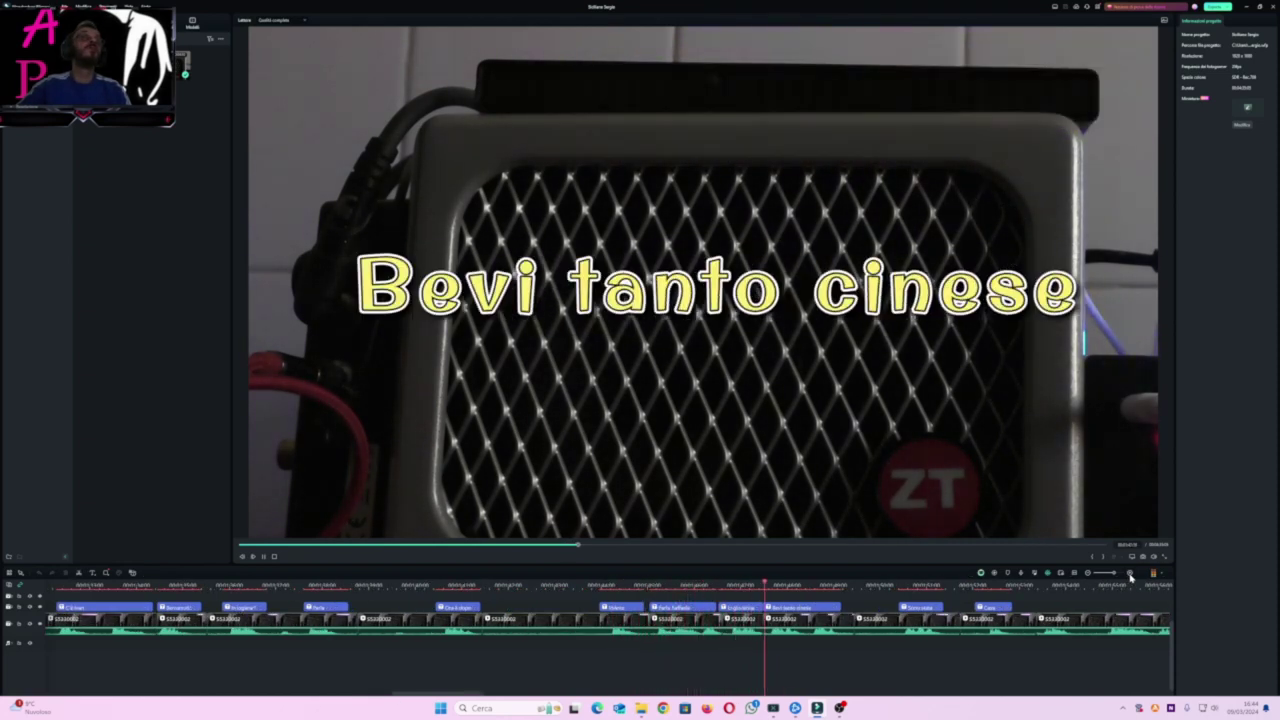
key("space")
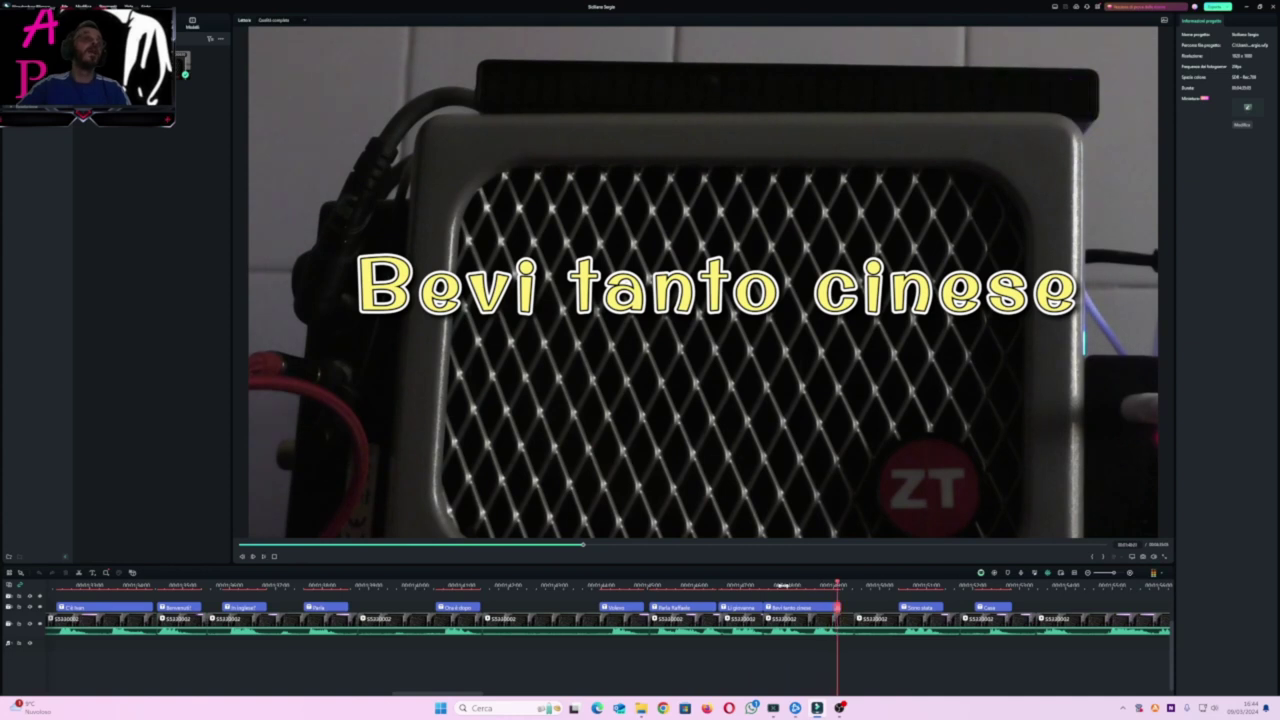
left_click(601, 585)
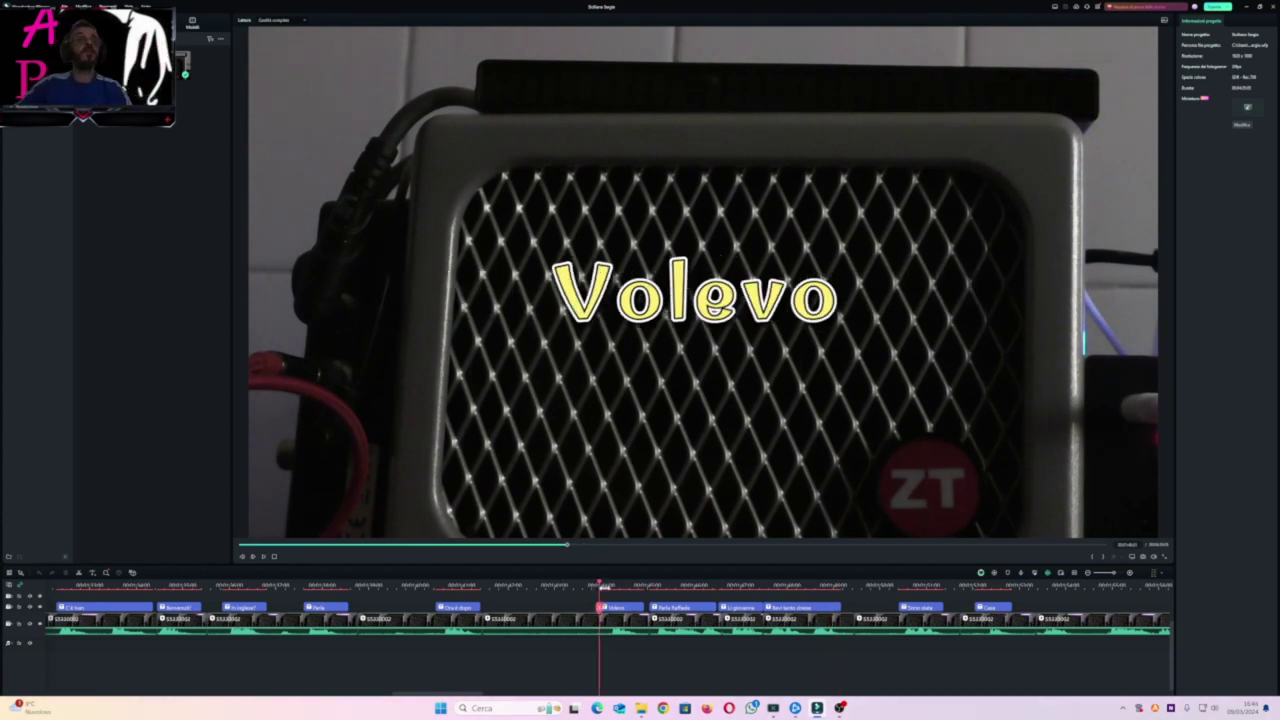
- Play the clips from the "Volevo" title onward, and replay the clip just after it
key("space")
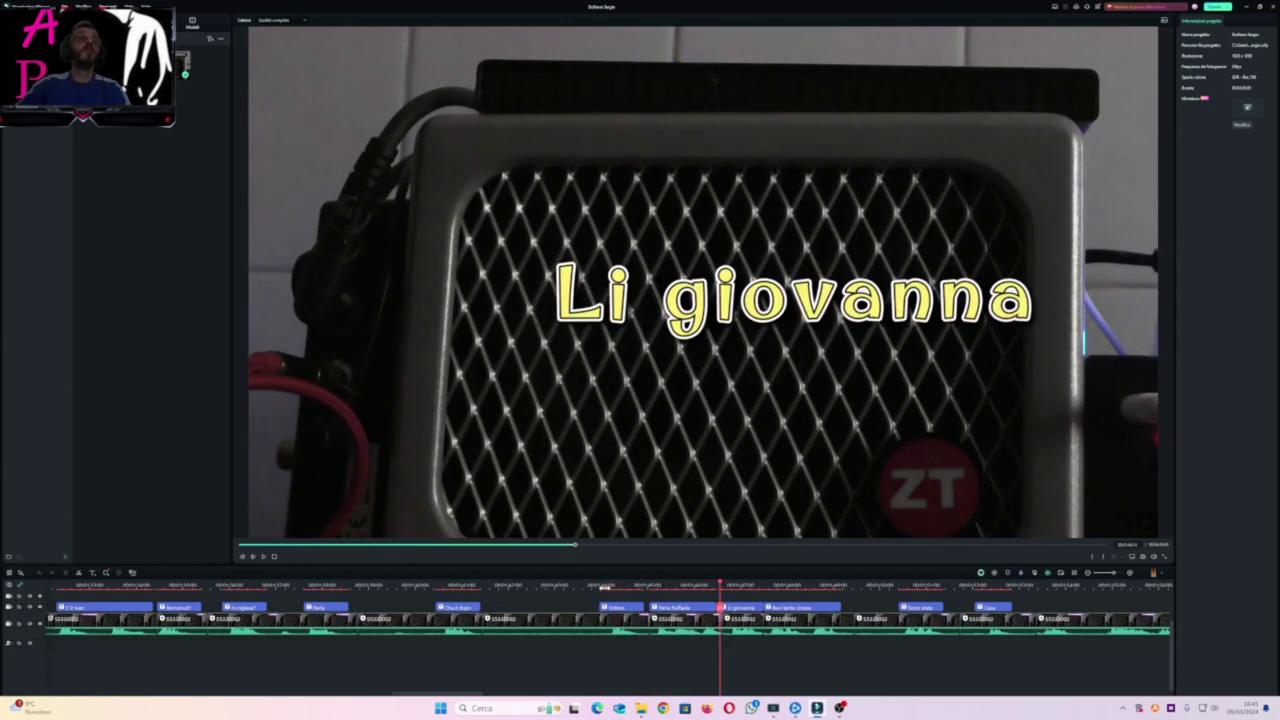
left_click(670, 585)
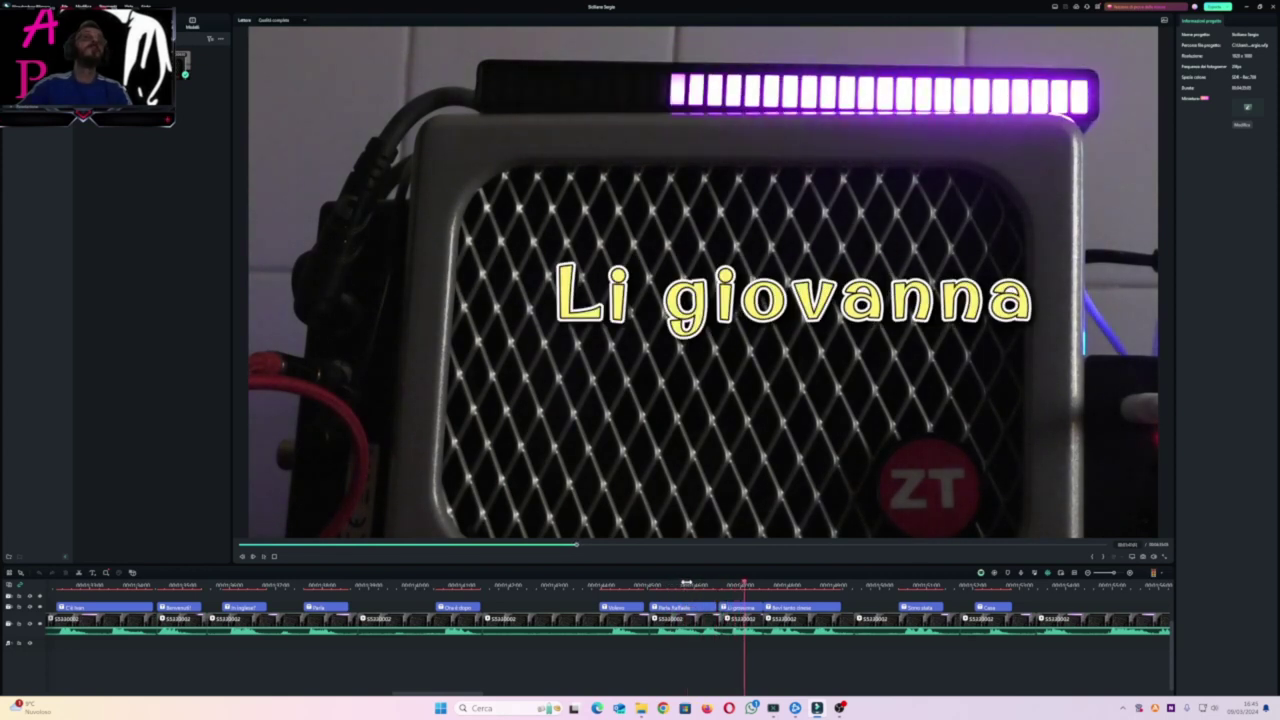
- Centre the title starting with "Li" horizontally in the frame and move it slightly higher
left_click(740, 582)
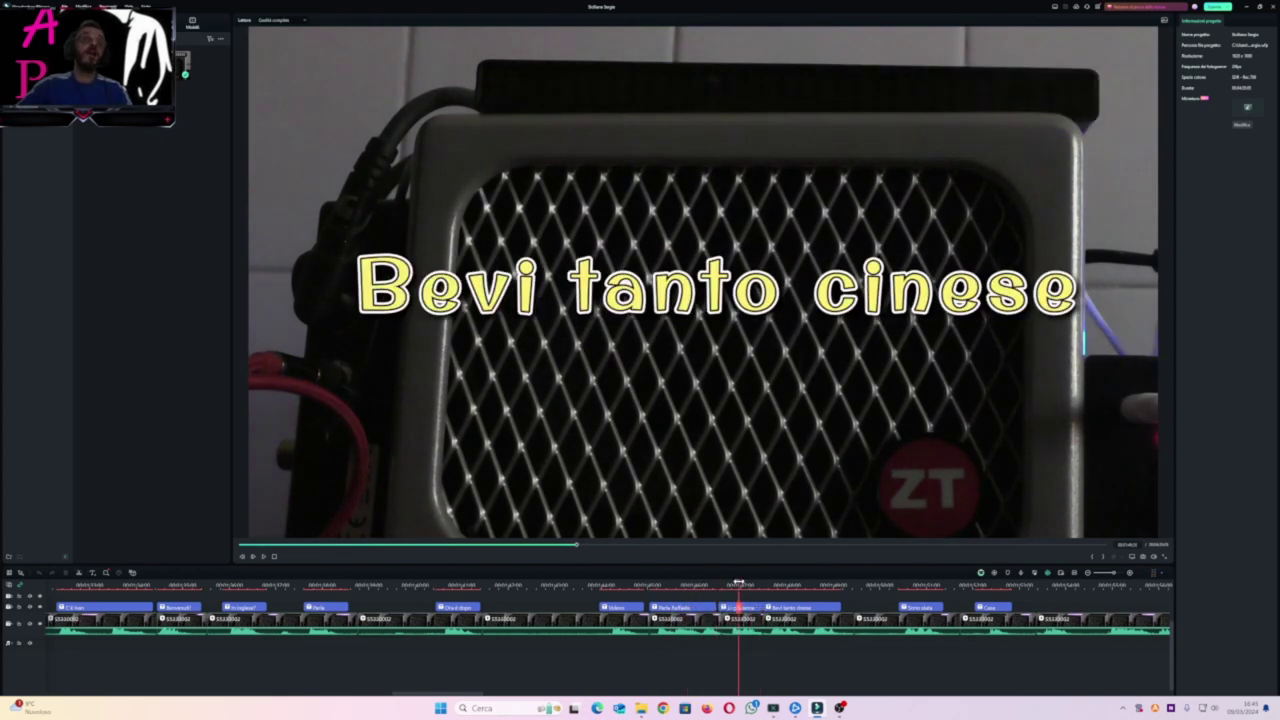
left_click(799, 322)
left_click_drag(831, 319, 722, 305)
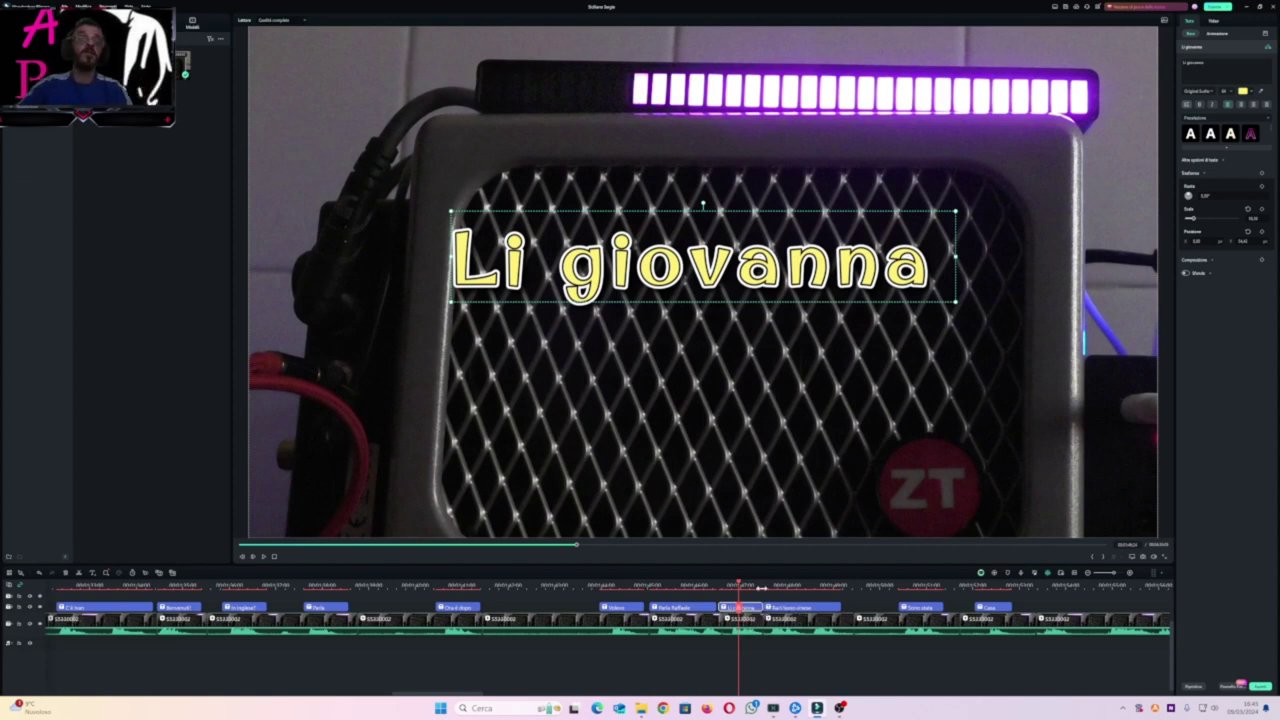
- Play on through "Bevi tanto cinese" to the "Casa" title, and replay from the title before it
key("space")
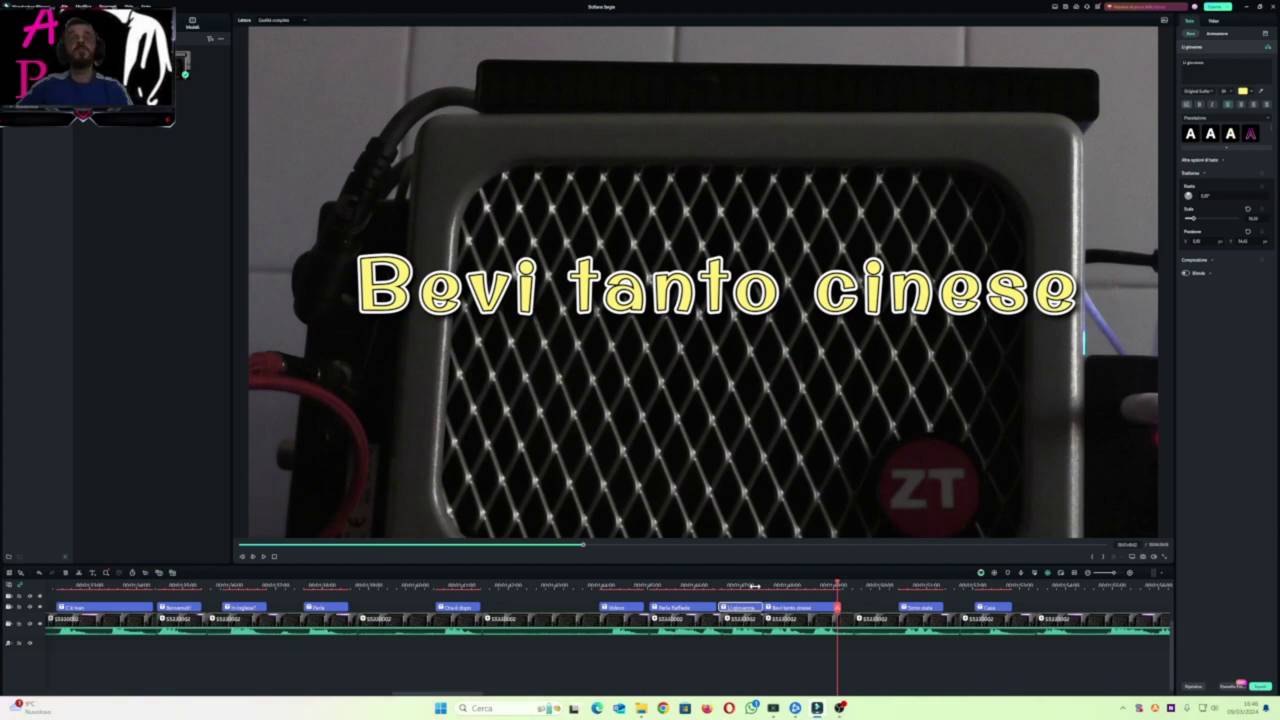
key("space")
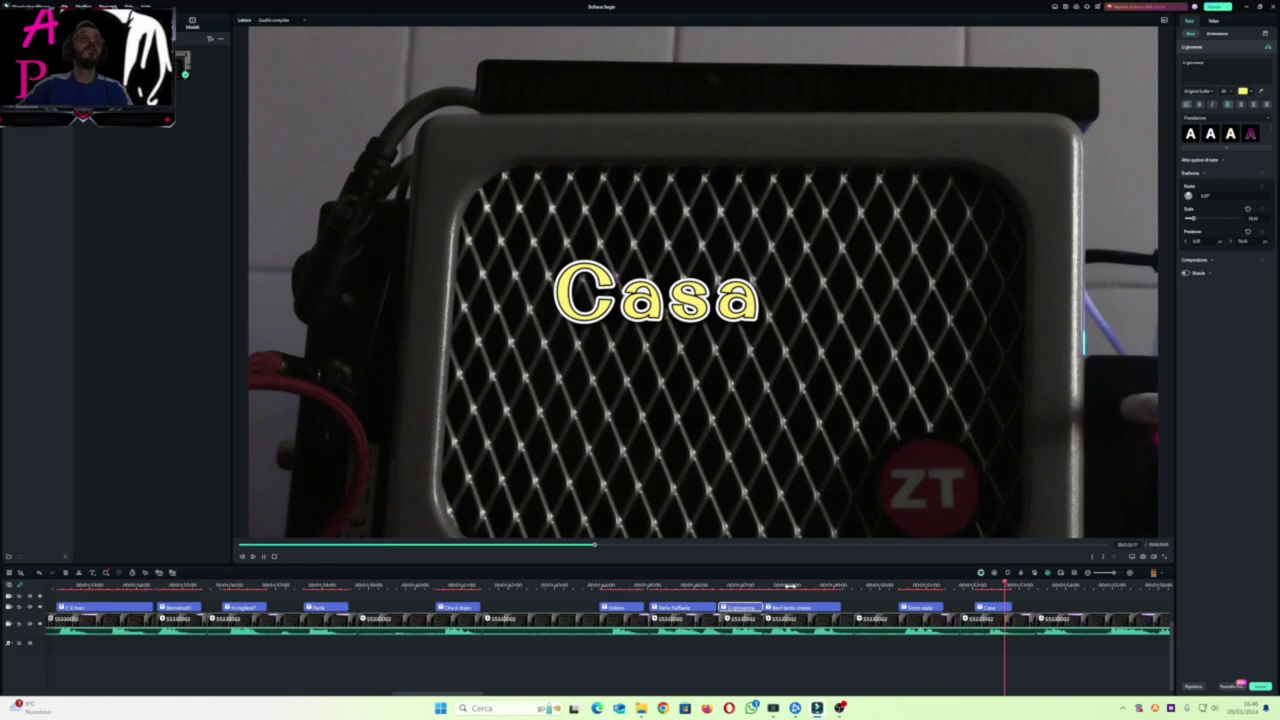
left_click(897, 584)
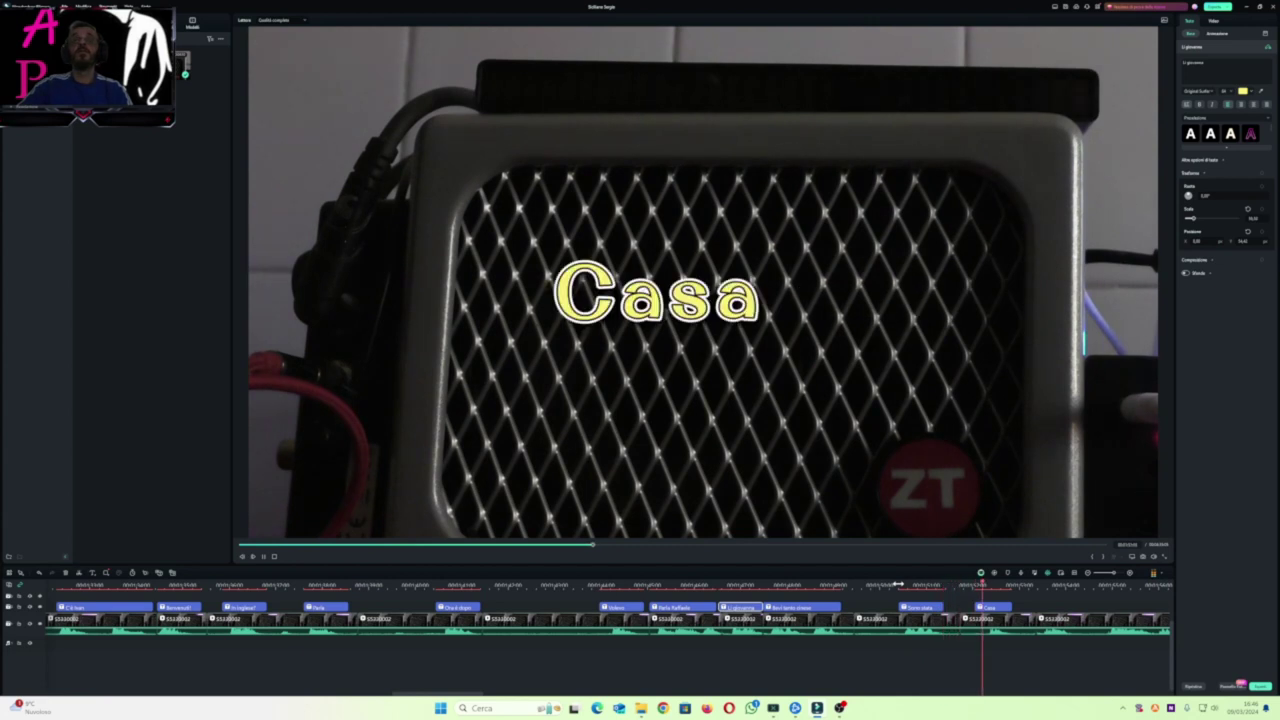
- Change the "Casa" title's text to "A Casa" and save the project
left_click(991, 584)
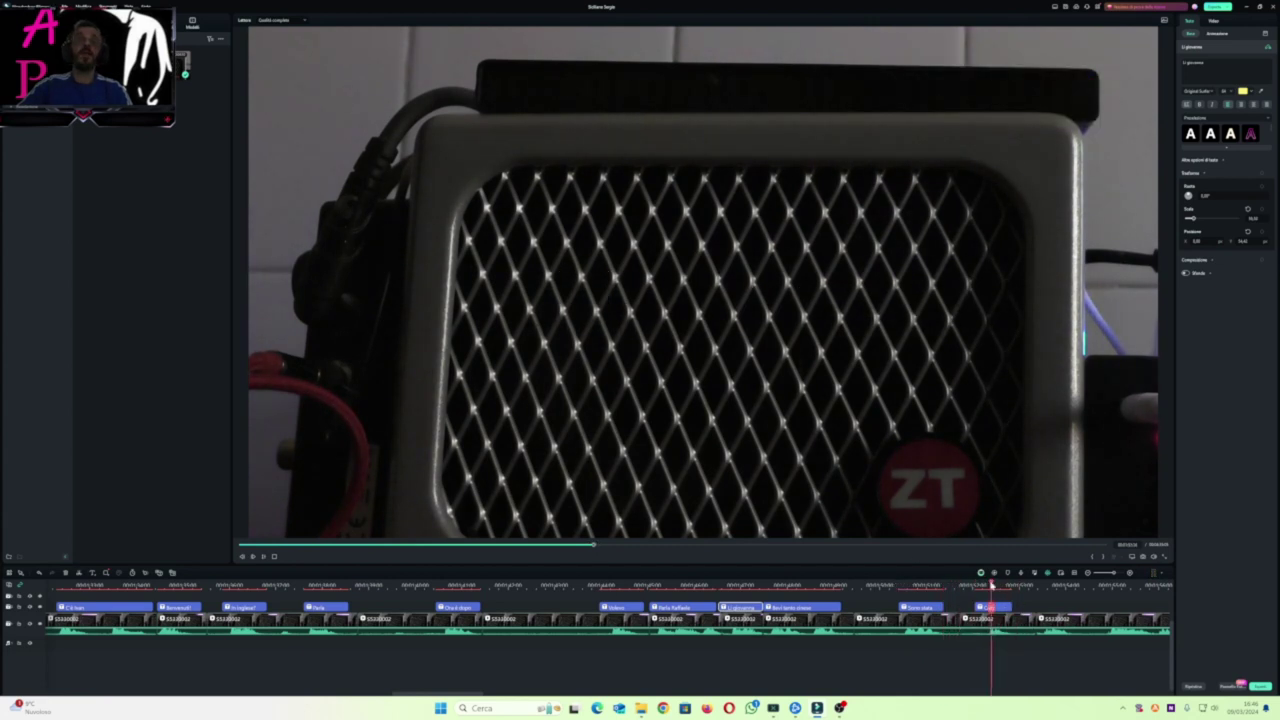
left_click(990, 607)
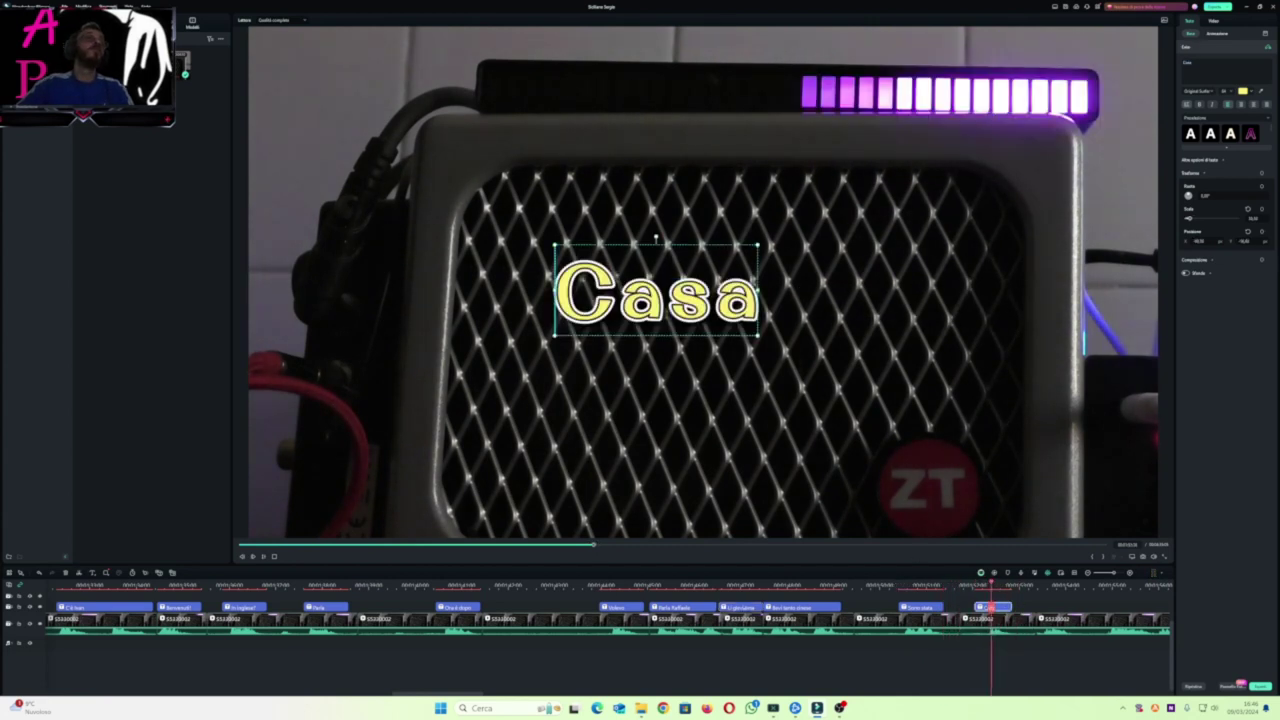
type("A")
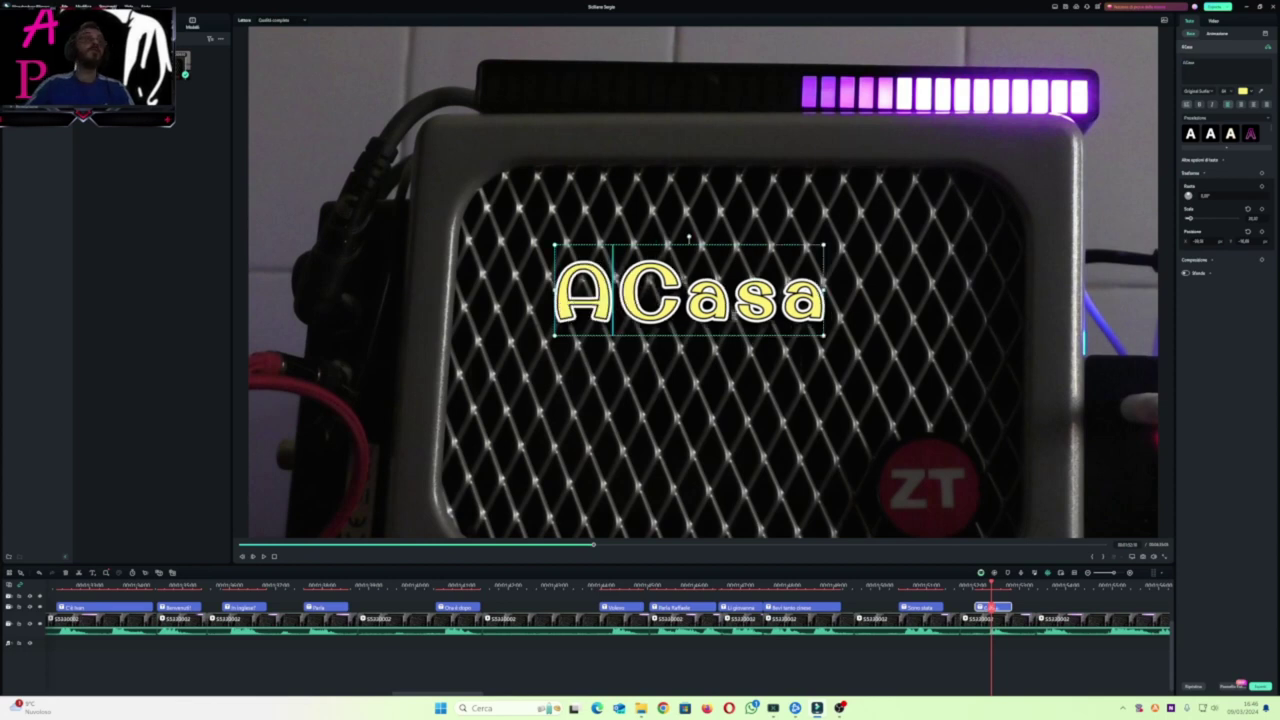
left_click(951, 440)
key("ctrl+s")
- Play on from the "A Casa" title through the long untitled stretch to the "Lei vive li!!" title
key("space")
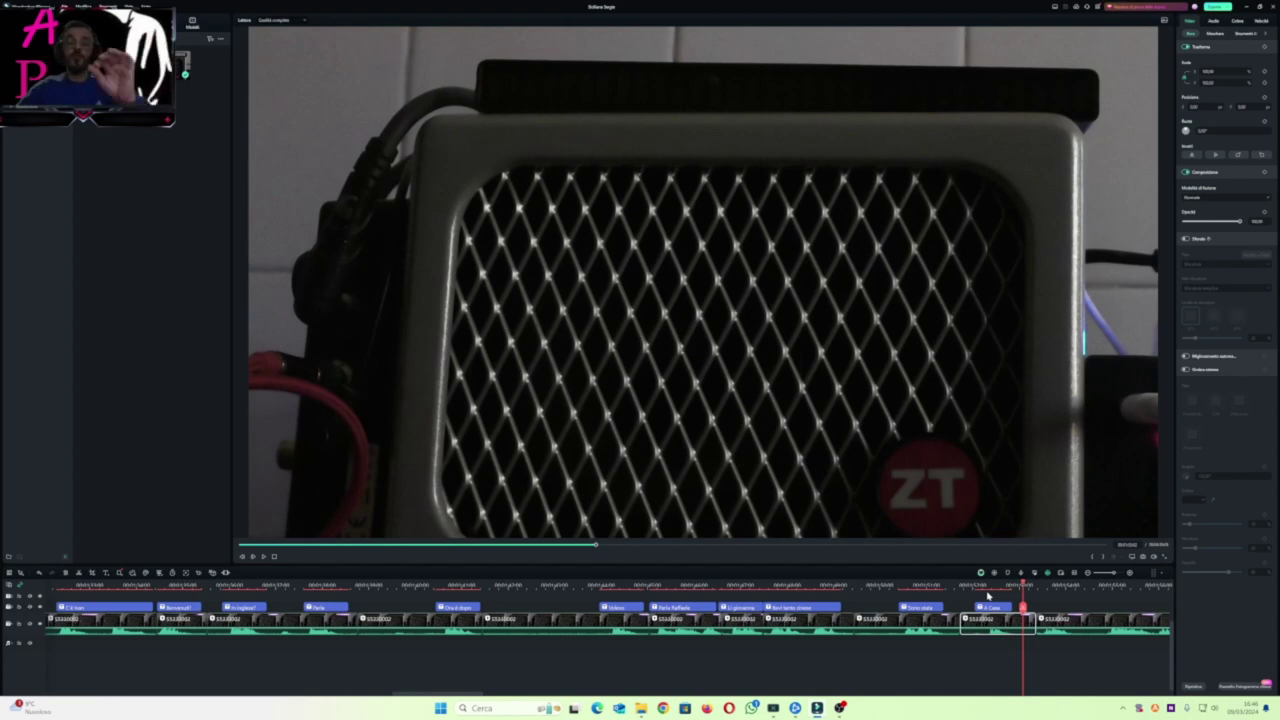
key("space")
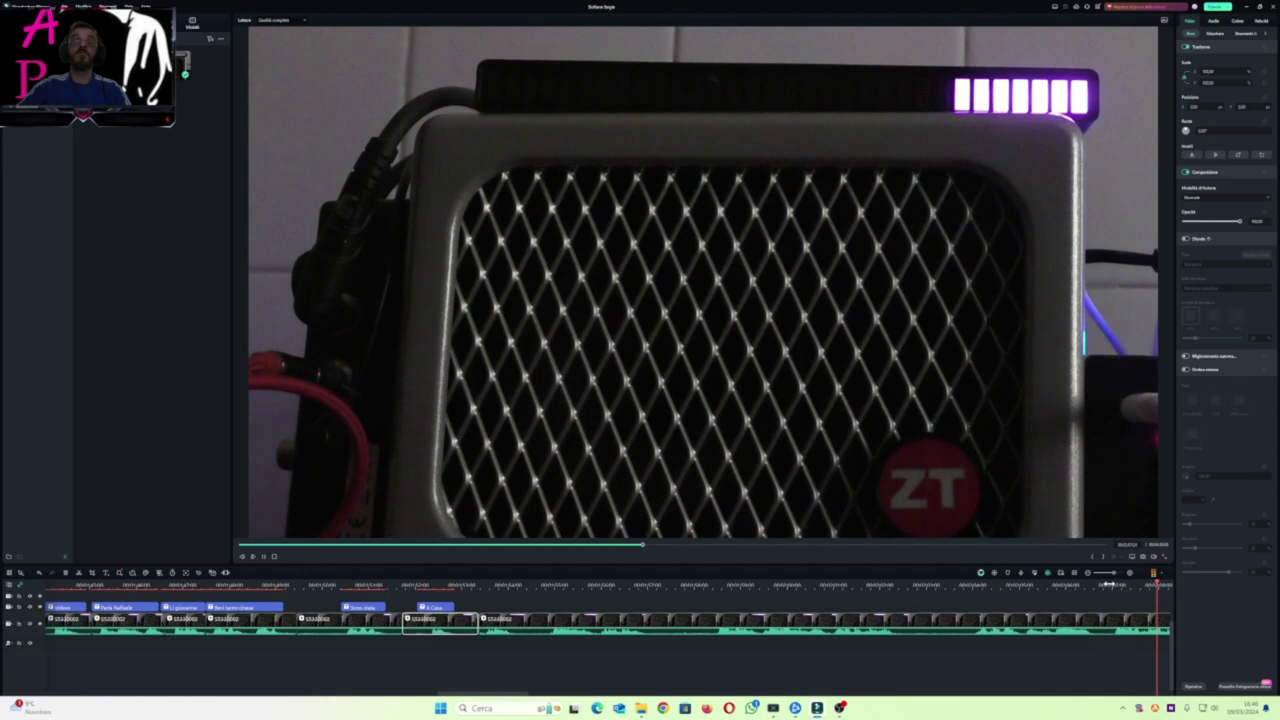
key("space")
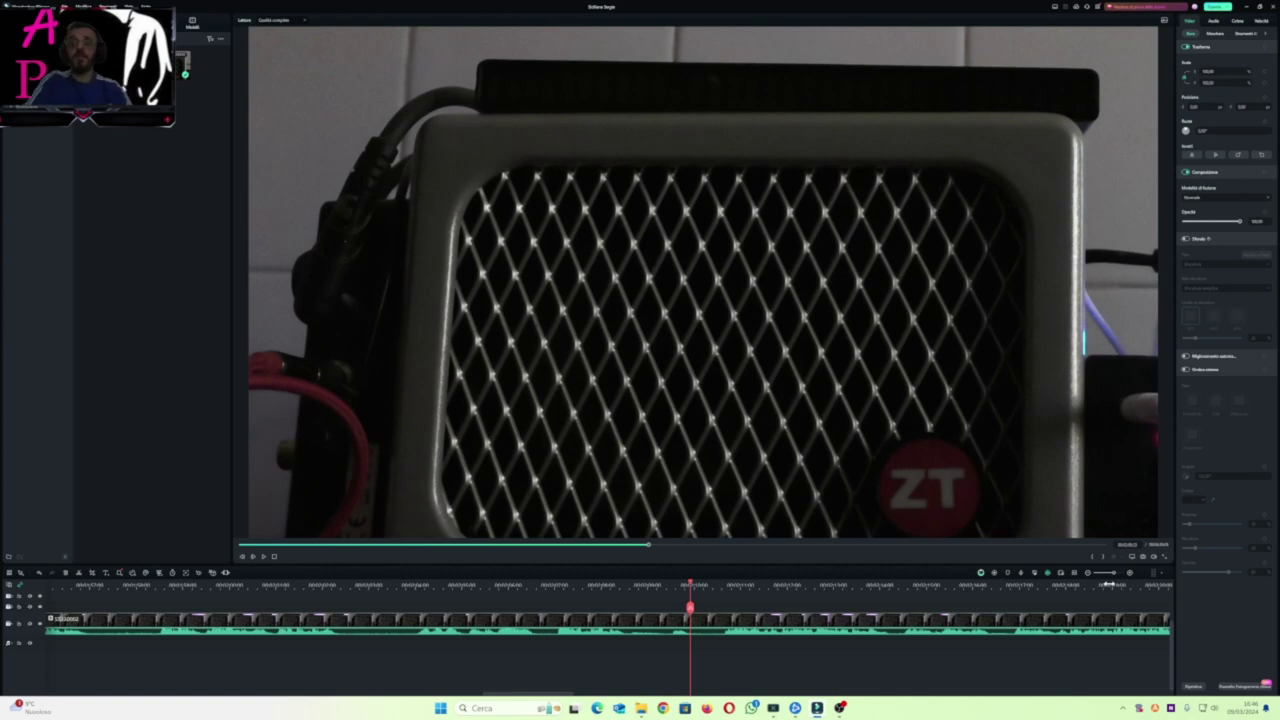
key("space")
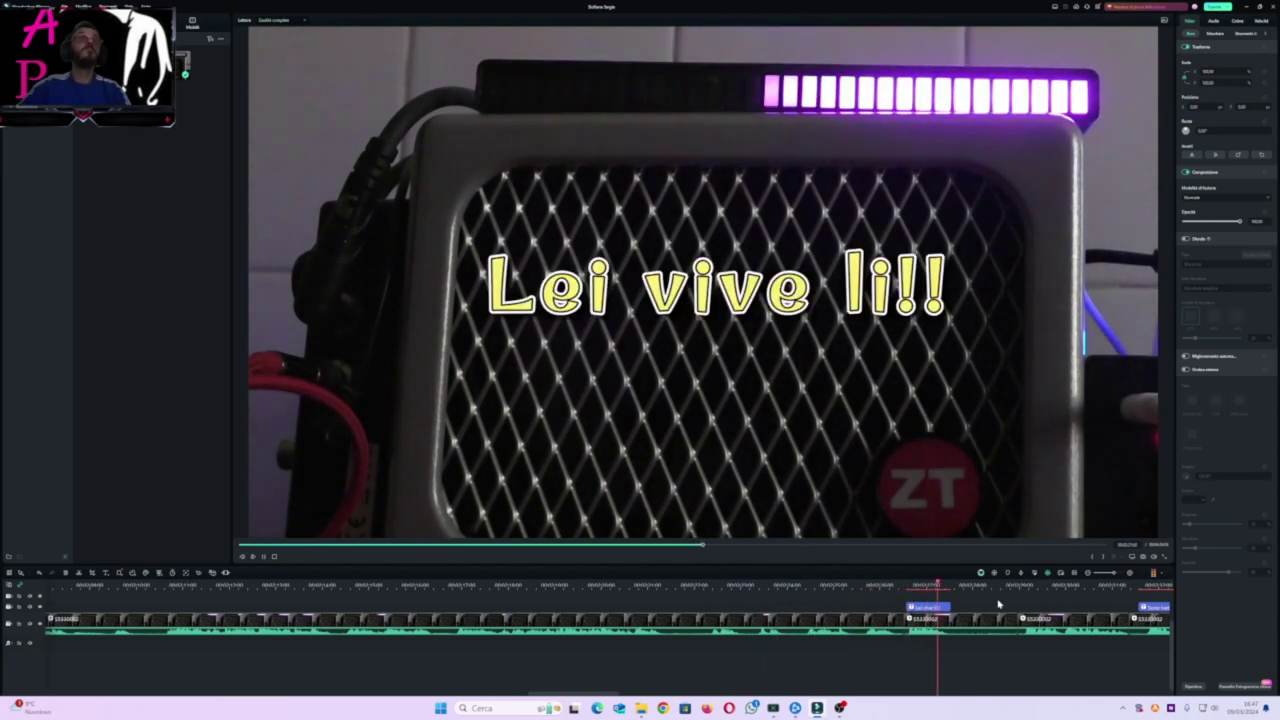
- Replay the "Lei vive li!!" clip from just before its title, and play the following titled clips through to "Esami giuralo!!"
left_click(900, 585)
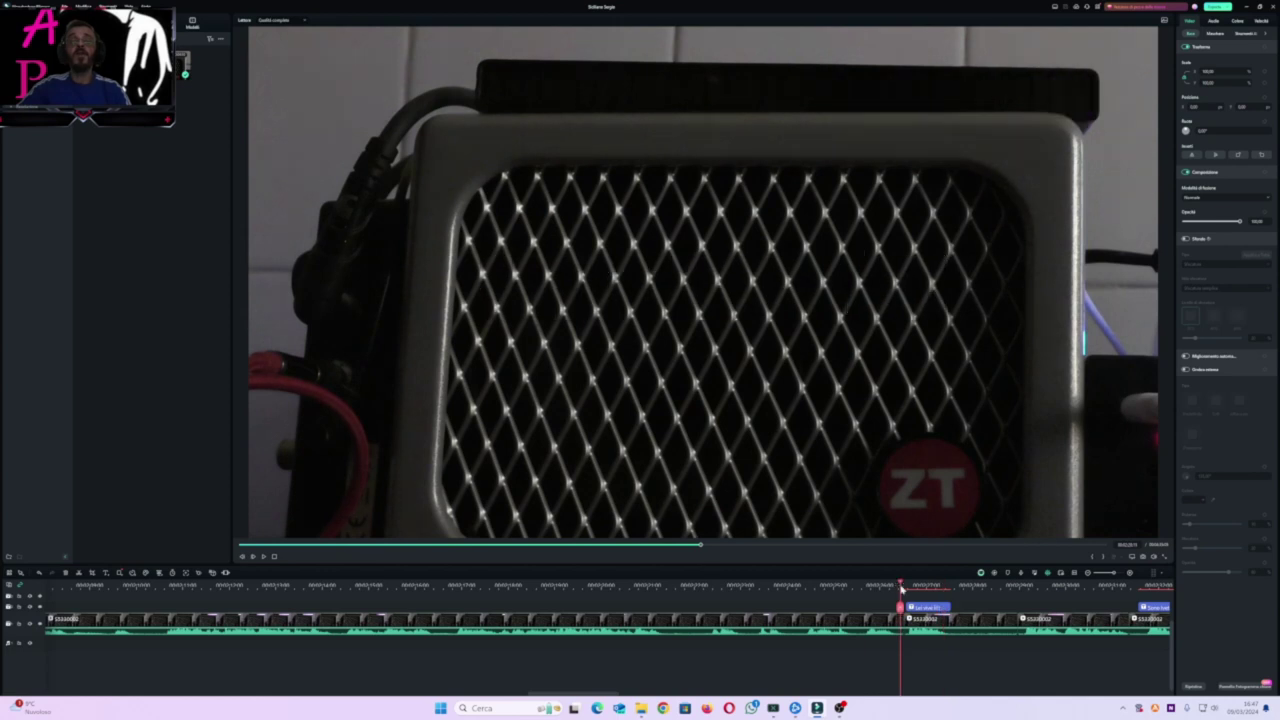
key("space")
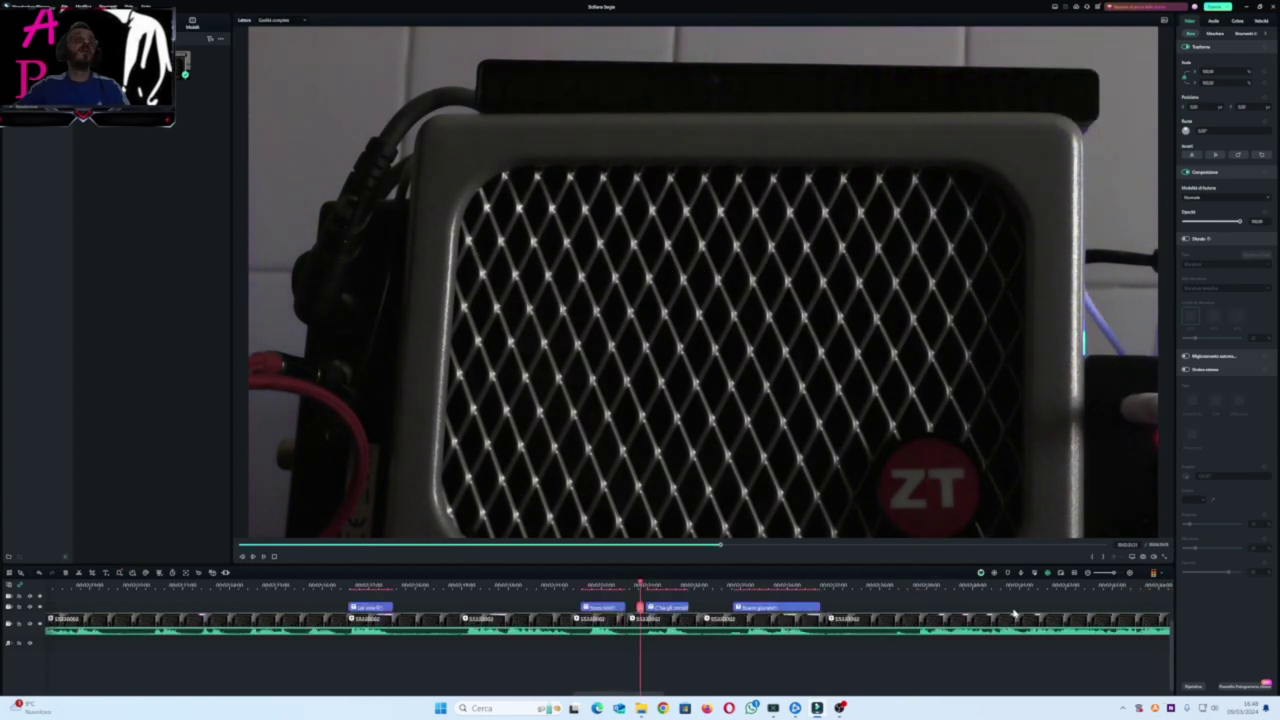
left_click(584, 586)
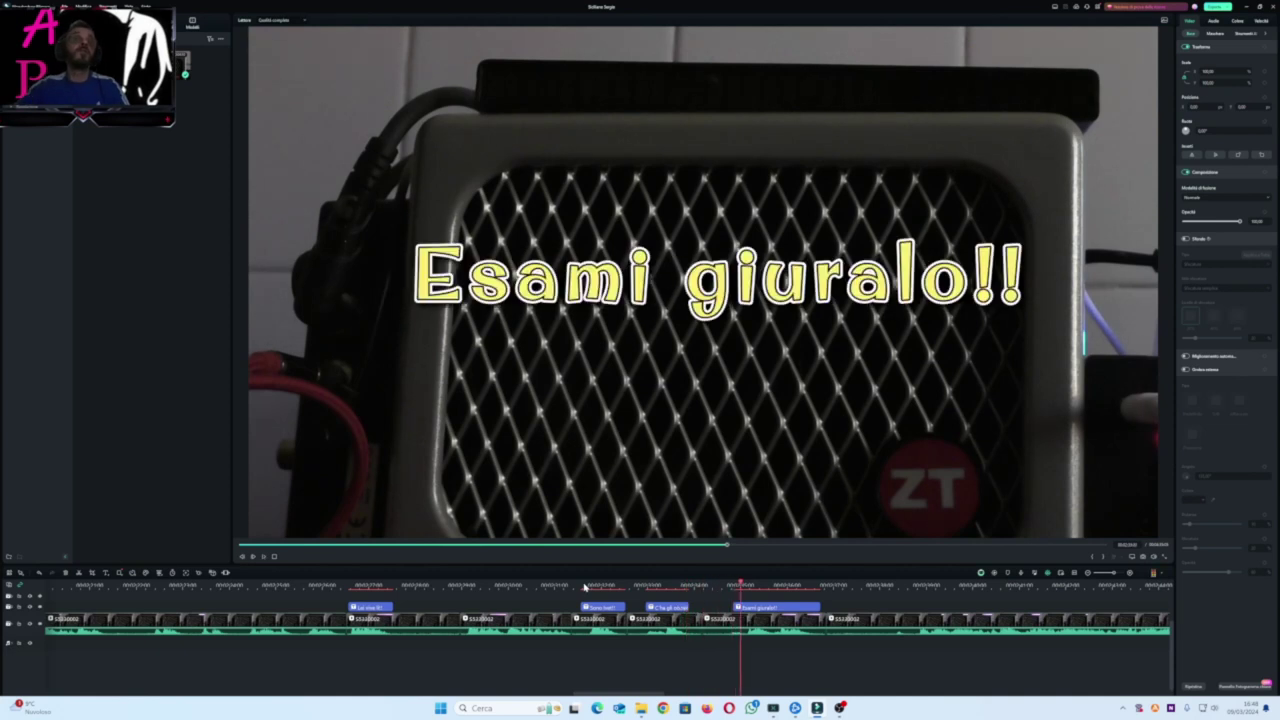
key("space")
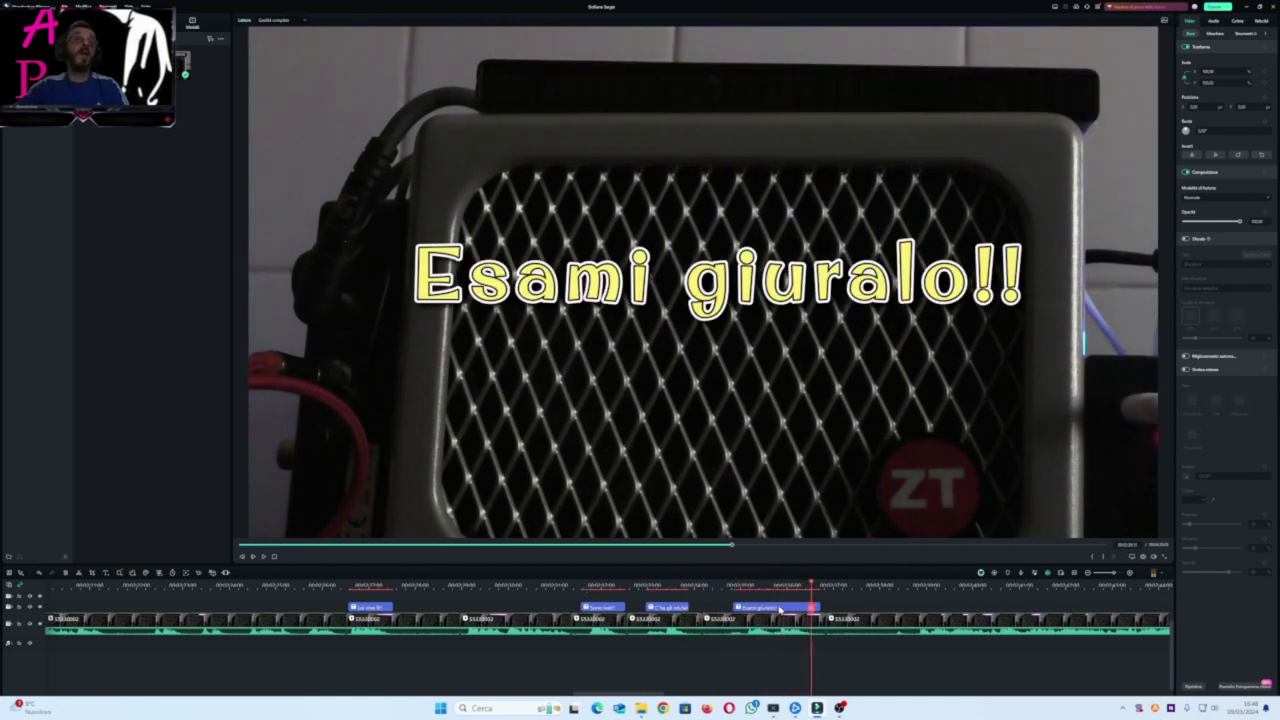
- Replay the "Esami giuralo!!" clip from its start and play on to the two-line title ending in "sua madre!"
left_click(731, 586)
key("space")
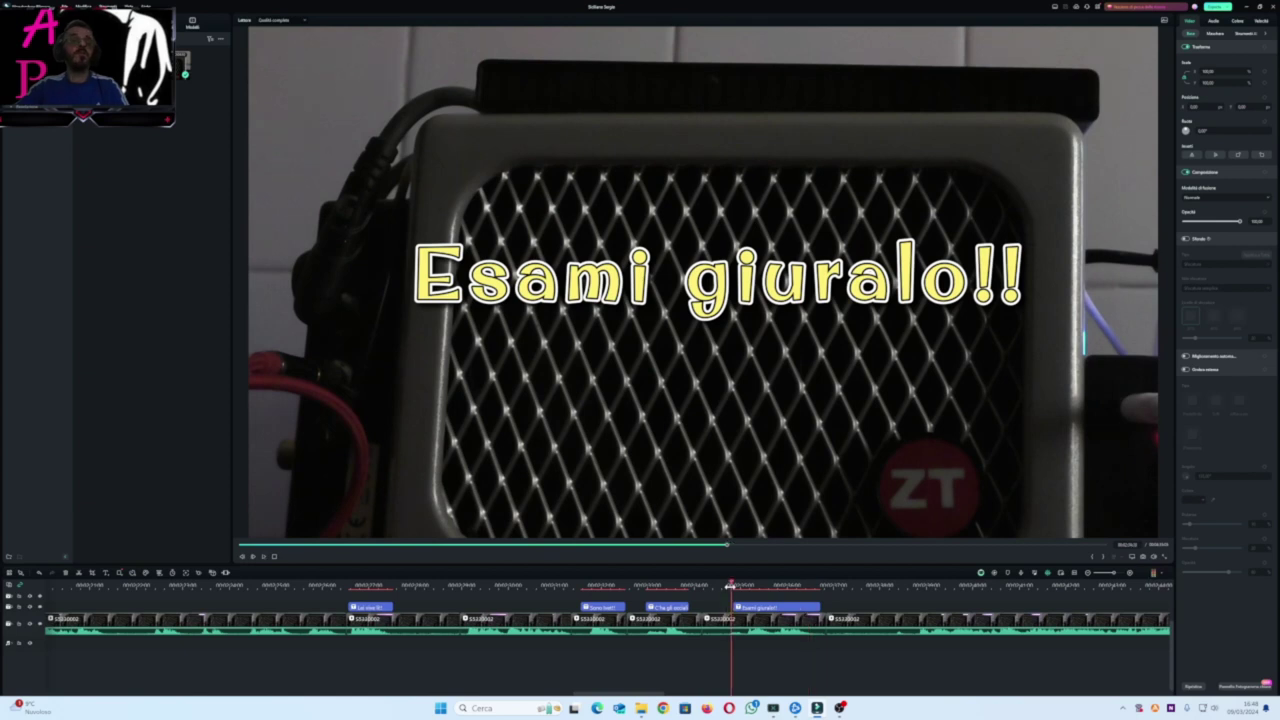
key("space")
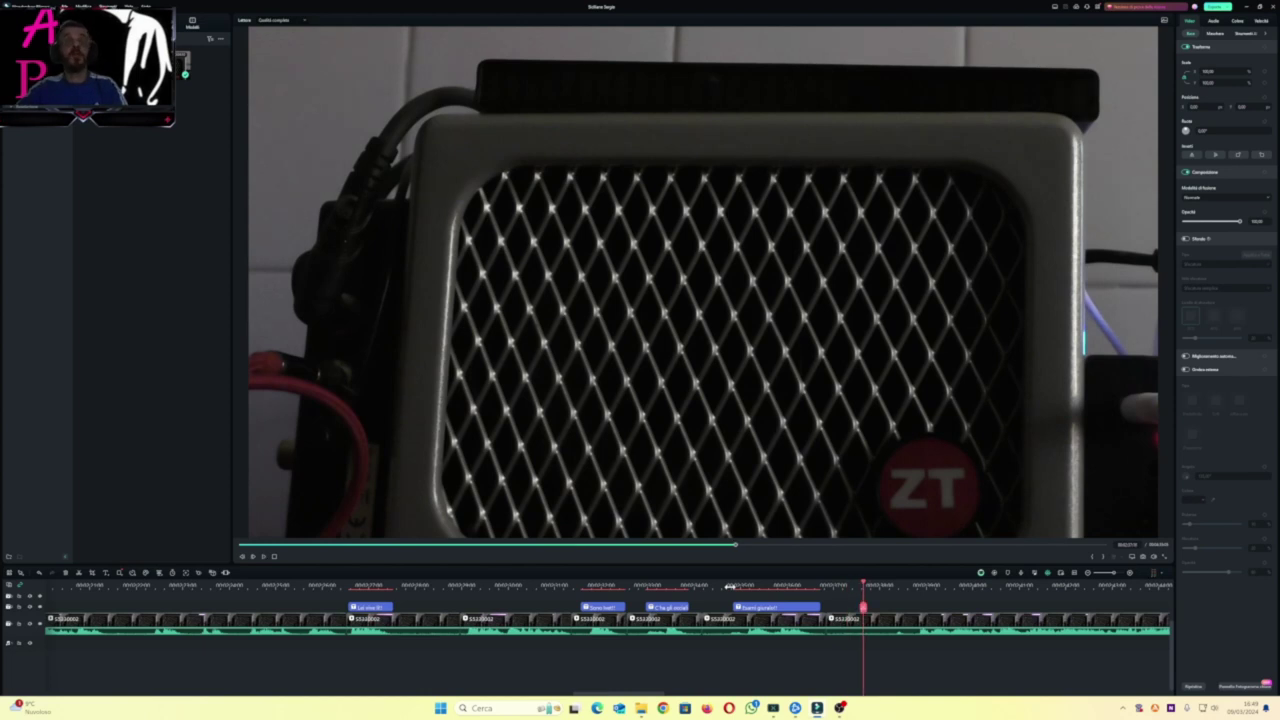
key("space")
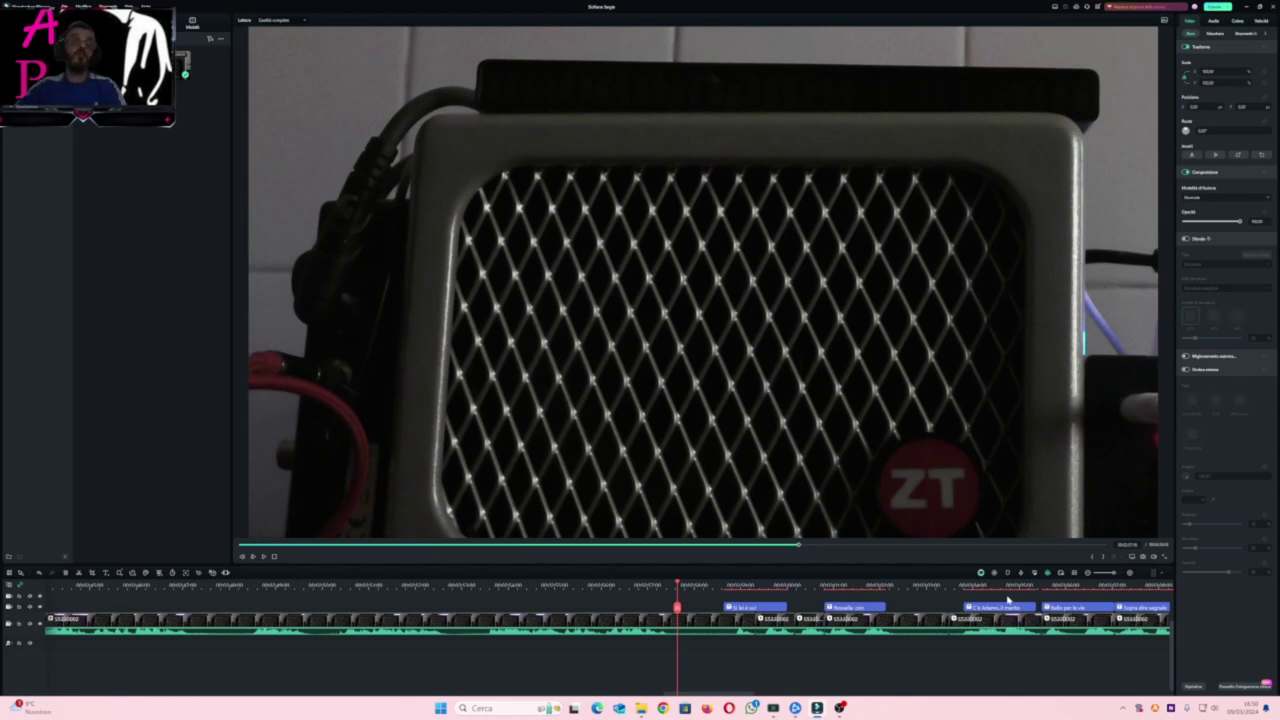
key("space")
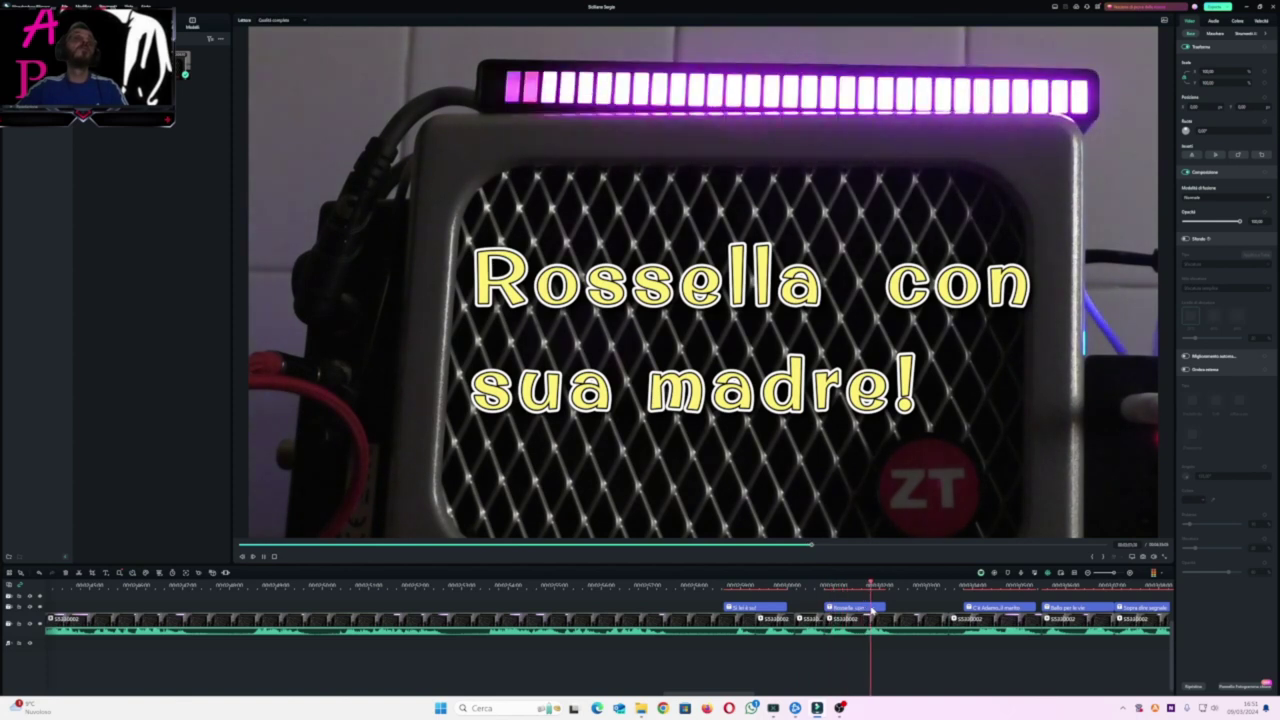
- Replay the two-line title clip ending in "sua madre!" and play on to the title ending in "il marito"
left_click(902, 608)
left_click(828, 585)
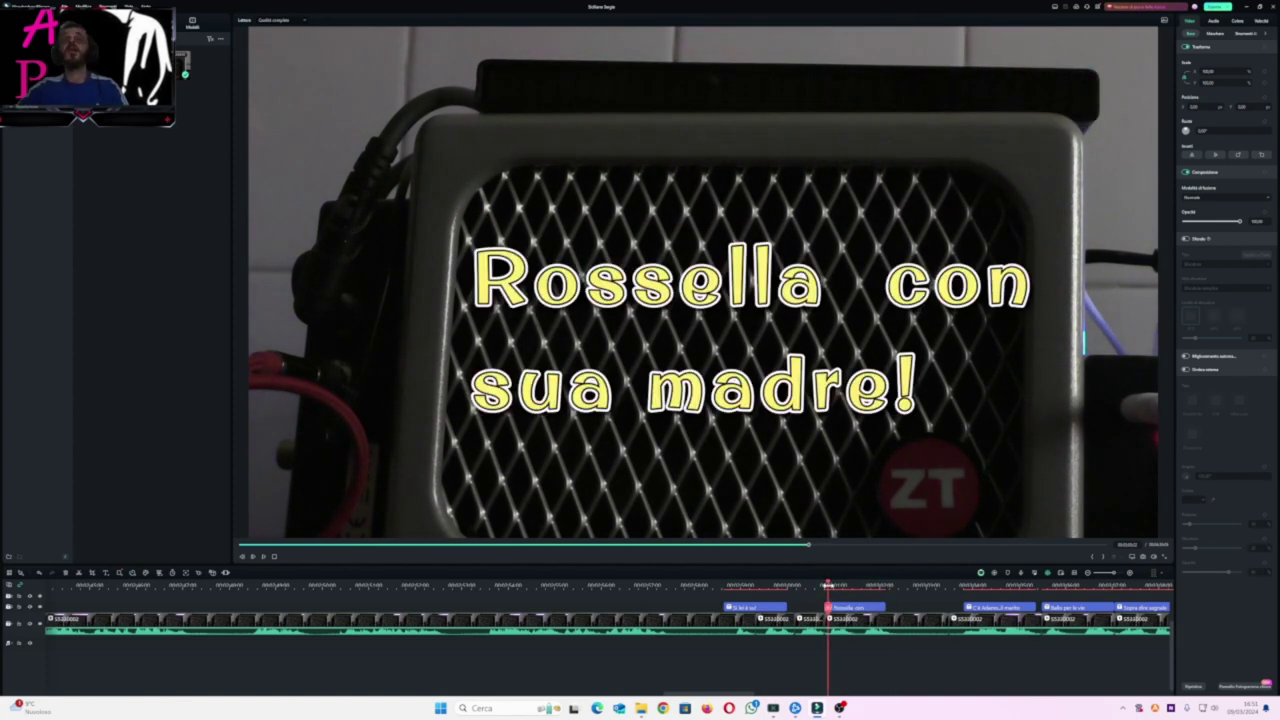
key("space")
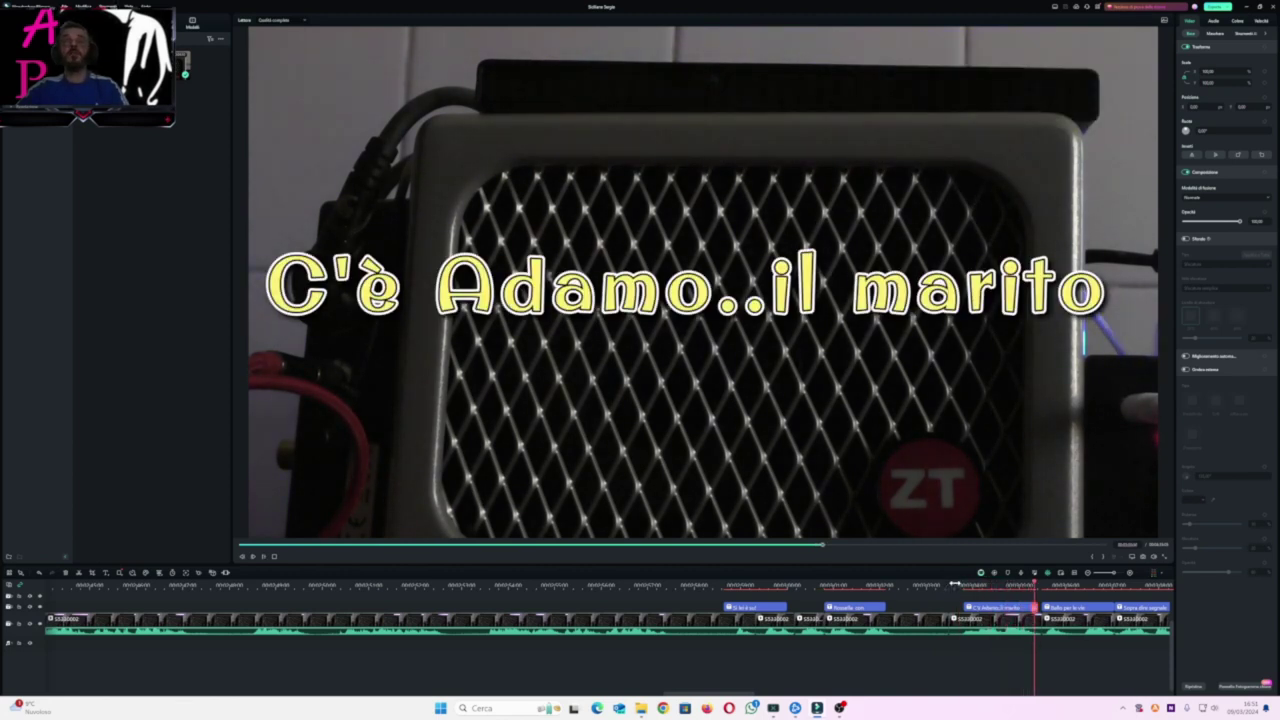
- Replay the title clip ending in "il marito" and the "Ballo per le vie" clip, and play on to "e noi piu su!"
left_click(955, 583)
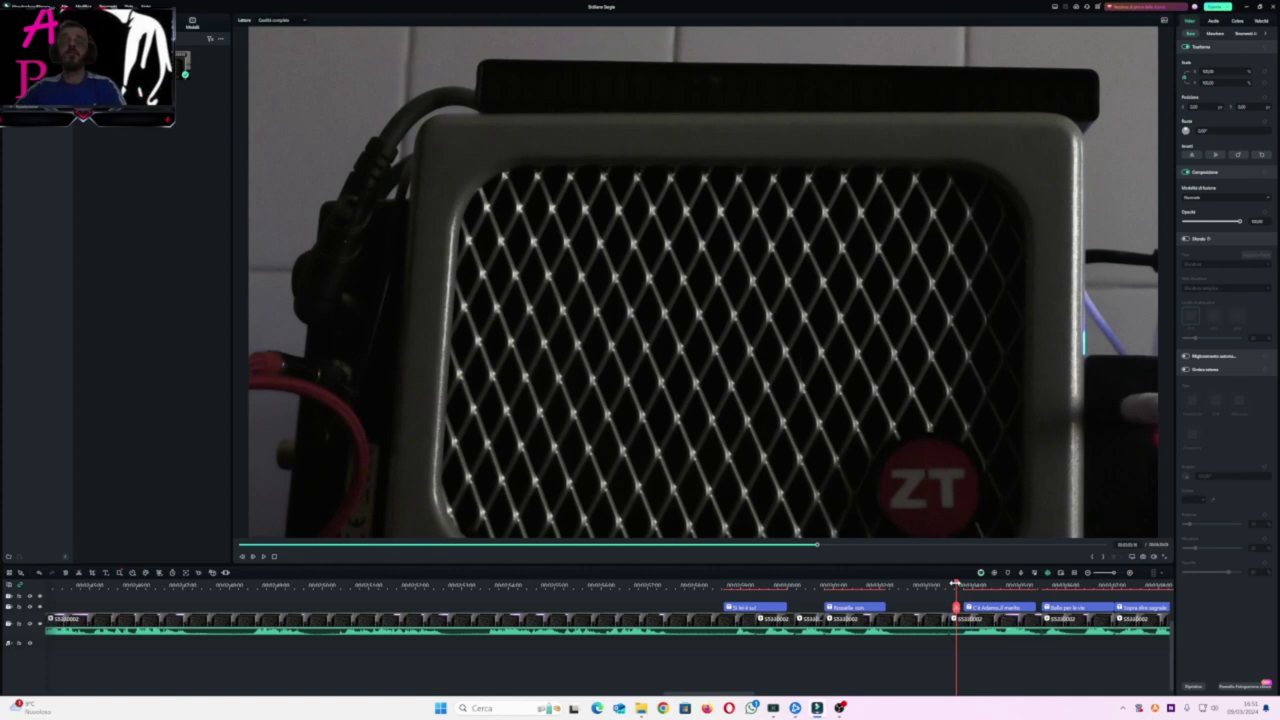
key("space")
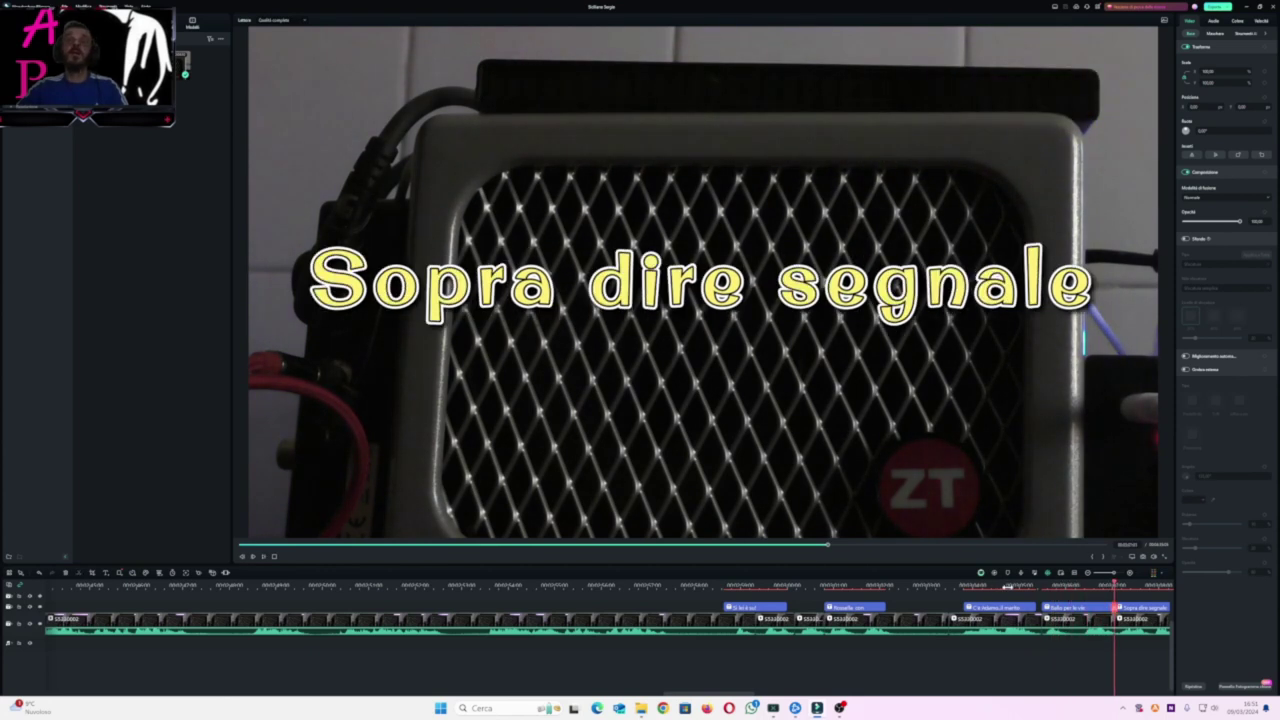
left_click(1042, 585)
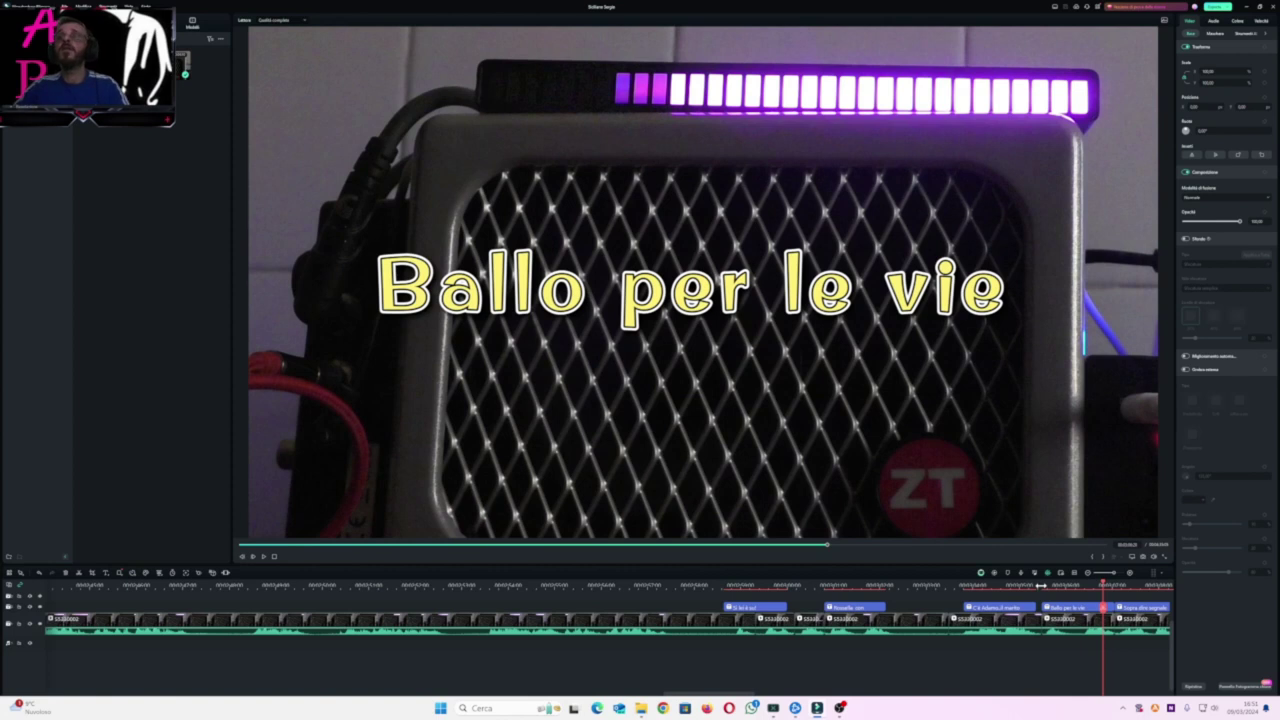
key("space")
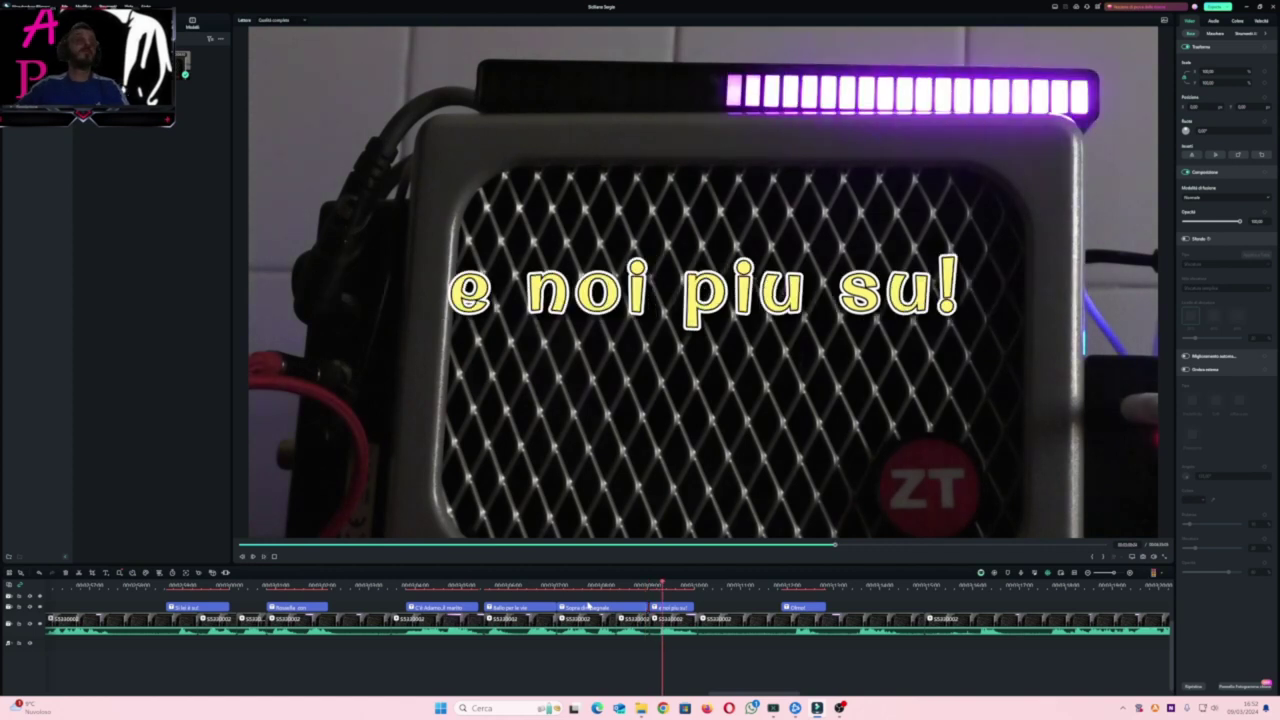
- Replay the "e noi piu su!" clip twice from its start and play on to the one-word exclaimed title after it
key("space")
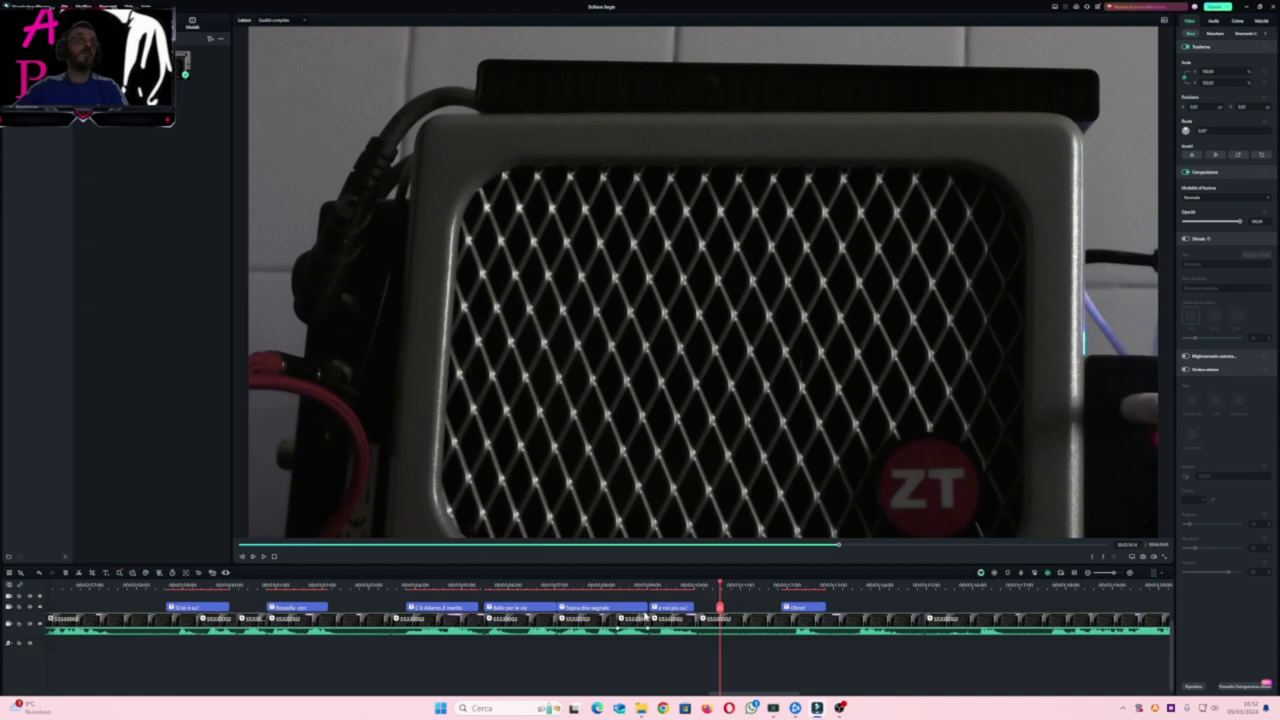
left_click(650, 585)
key("space")
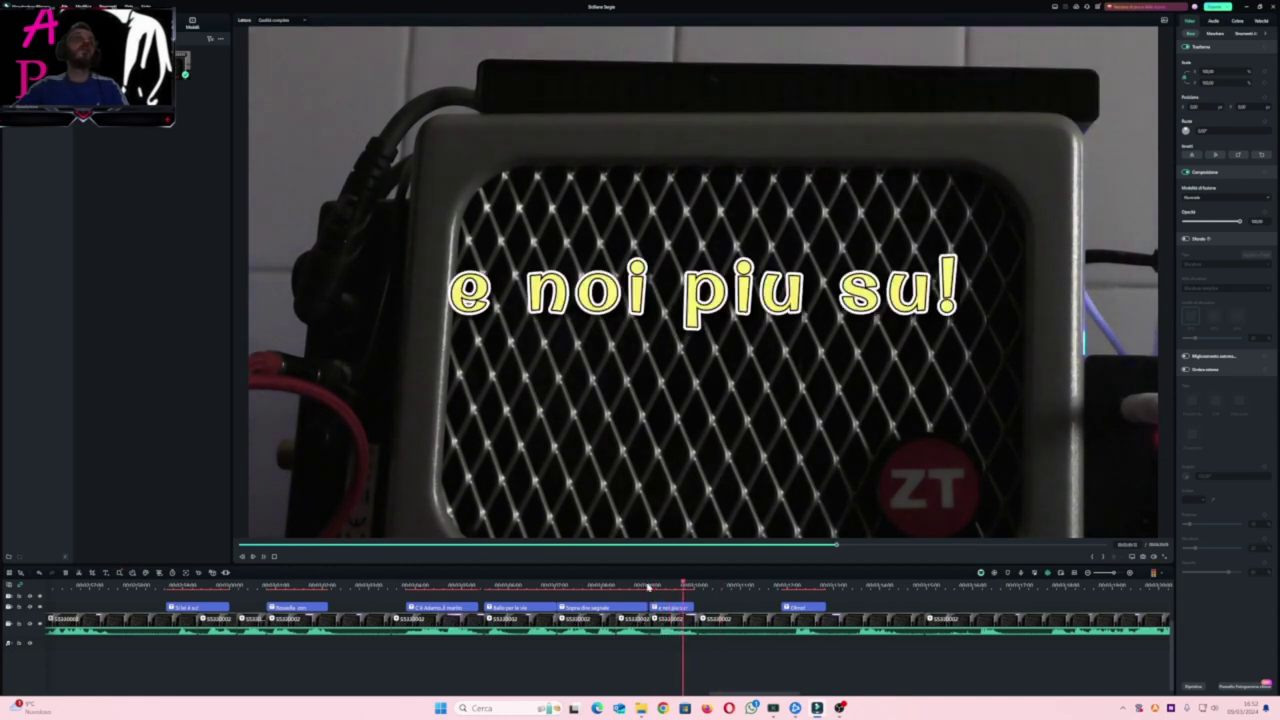
left_click(648, 586)
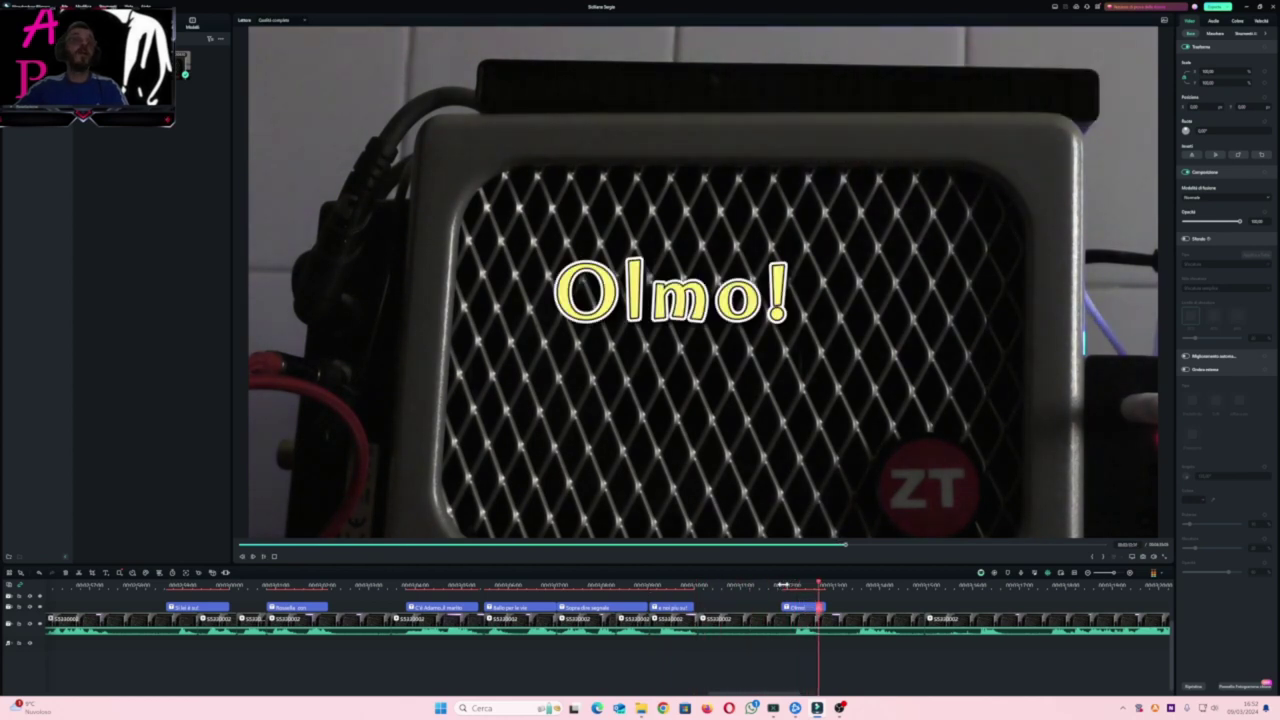
- Replay the one-word exclaimed title clip, the next titled clip and the "Tengo vivo te!!" clip from around their title starts
left_click(783, 585)
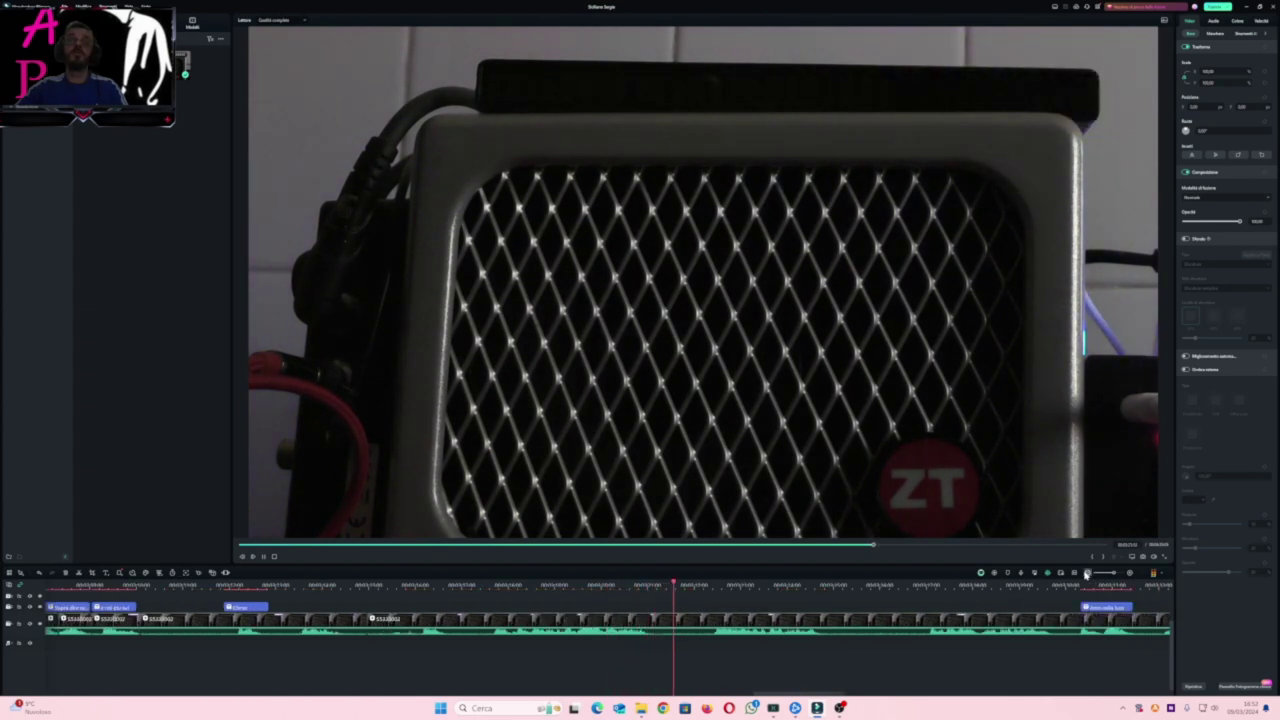
left_click(1086, 574)
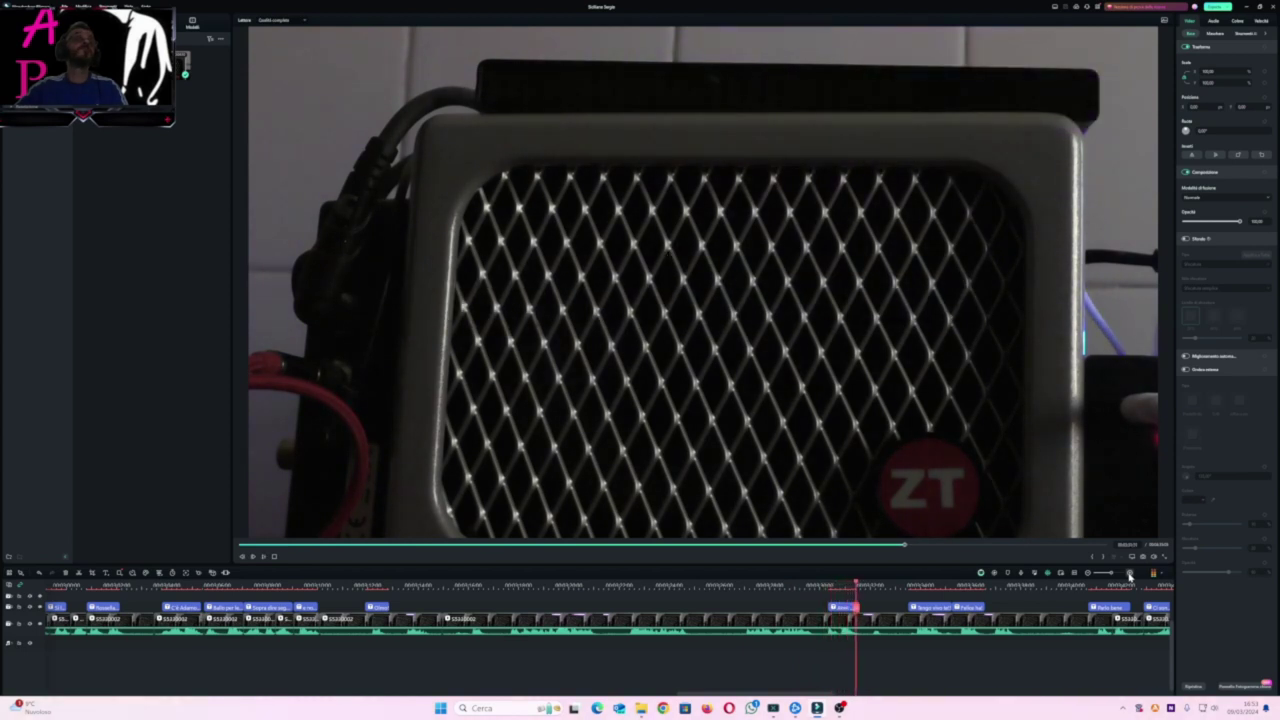
left_click(821, 587)
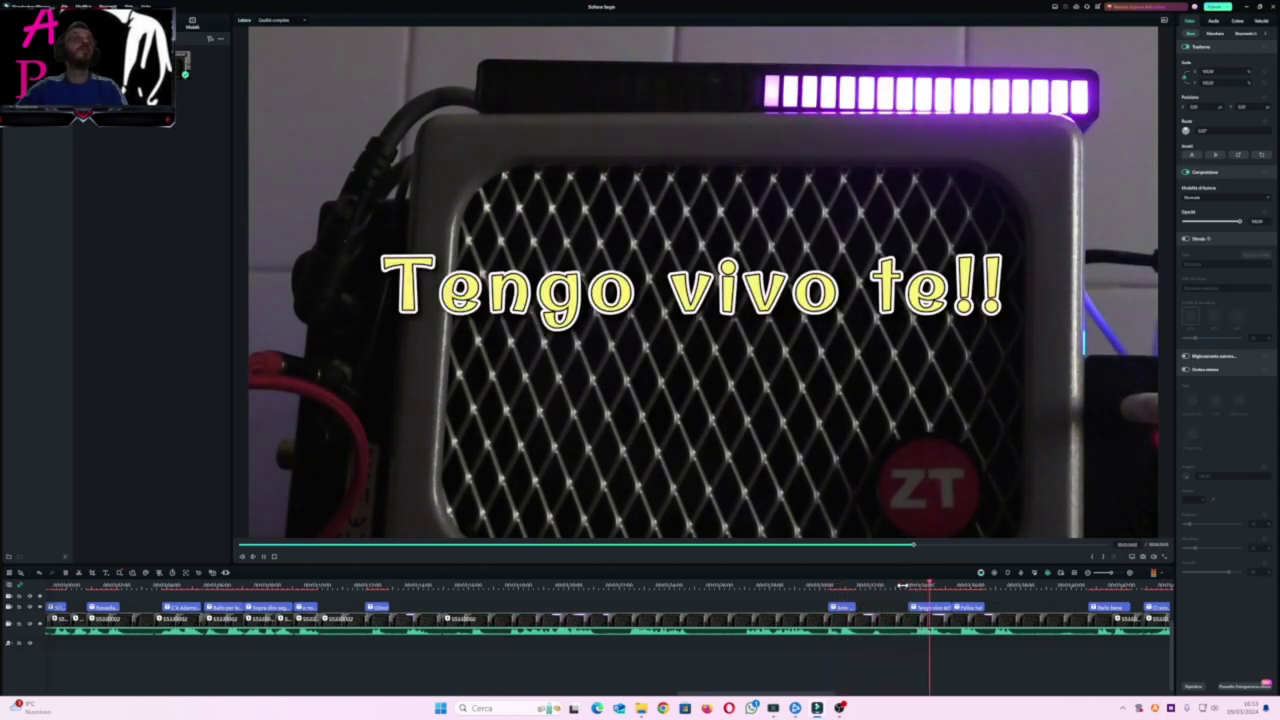
left_click(908, 584)
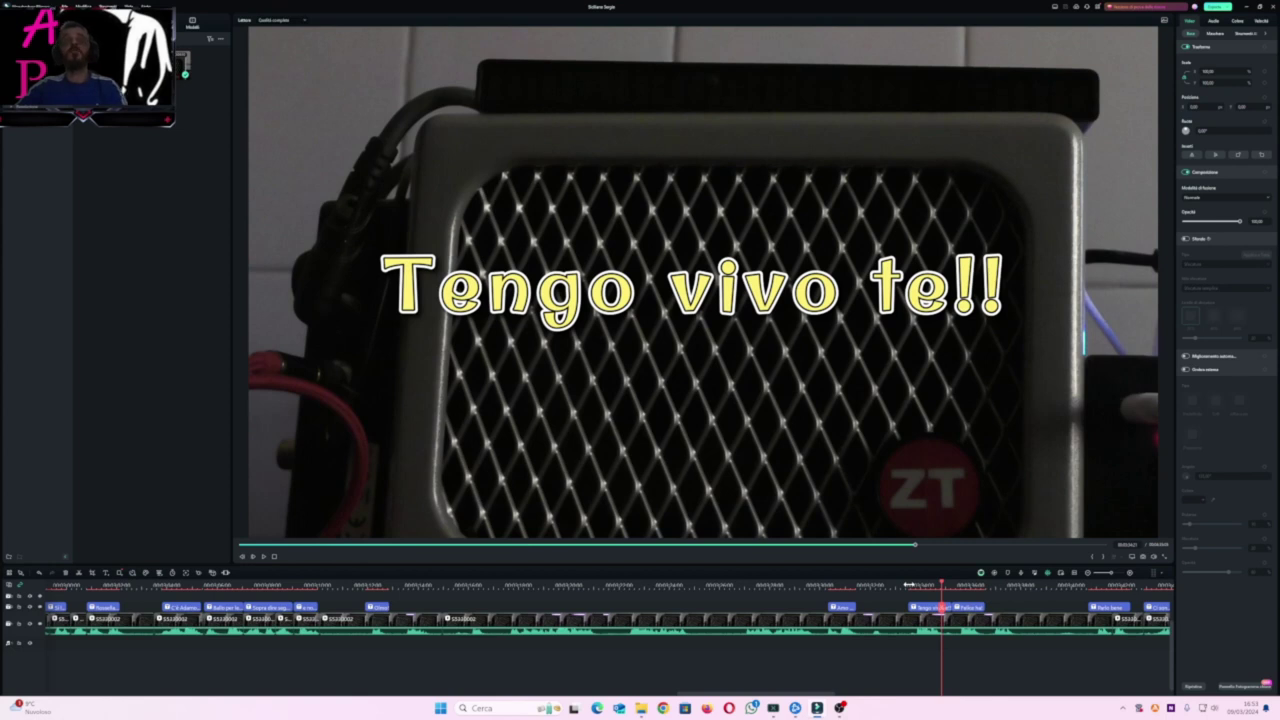
- Play on from the "Tengo vivo te!!" clip through the "Parlo bene" clip to the "Ci sono le rape" title
key("space")
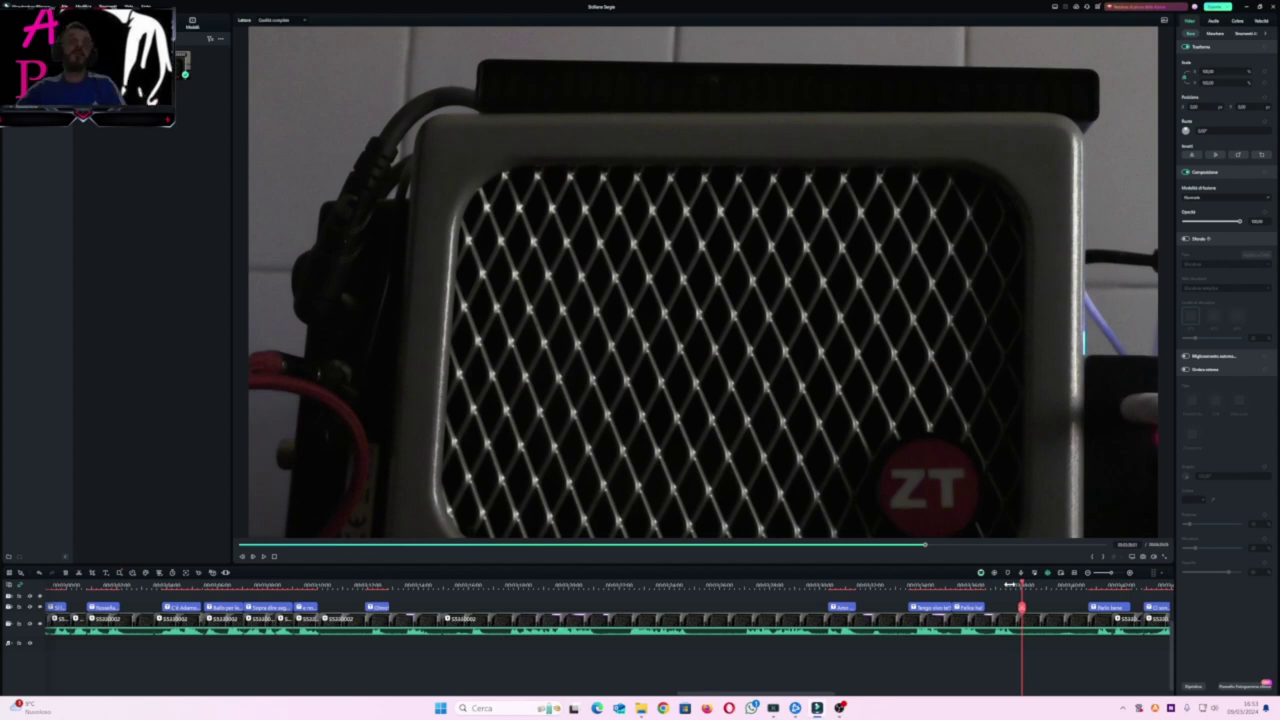
key("space")
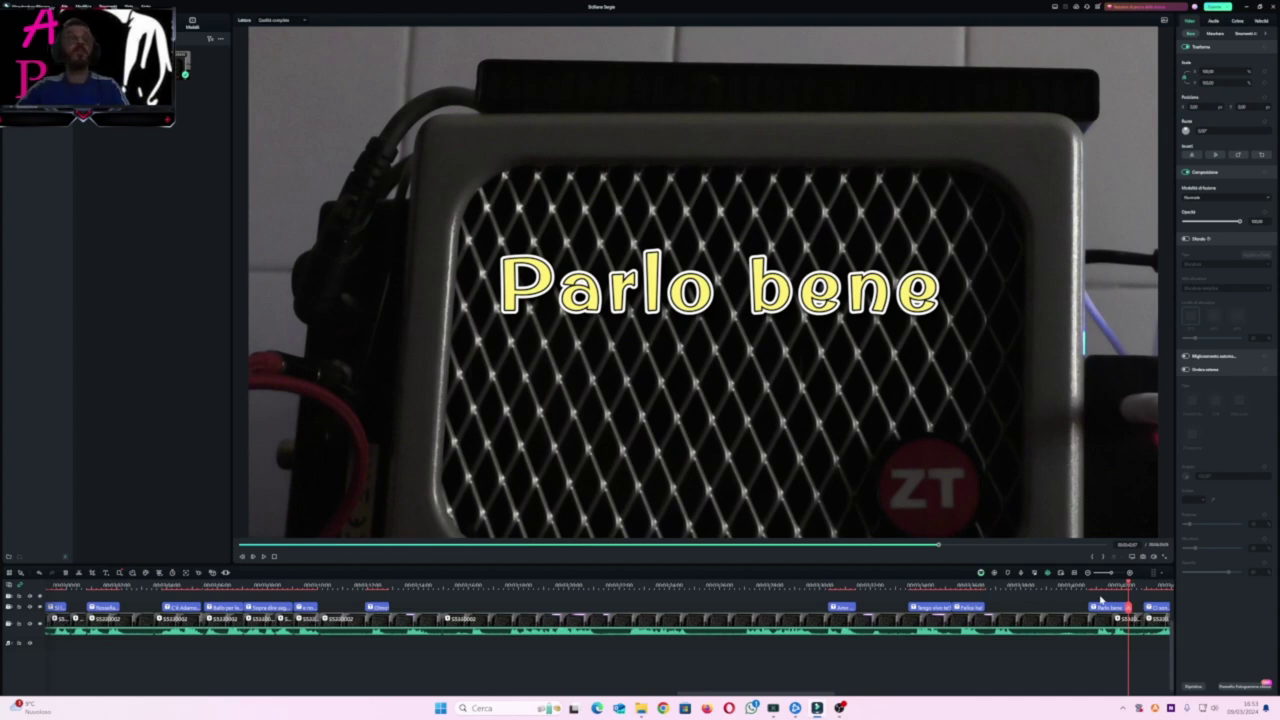
key("space")
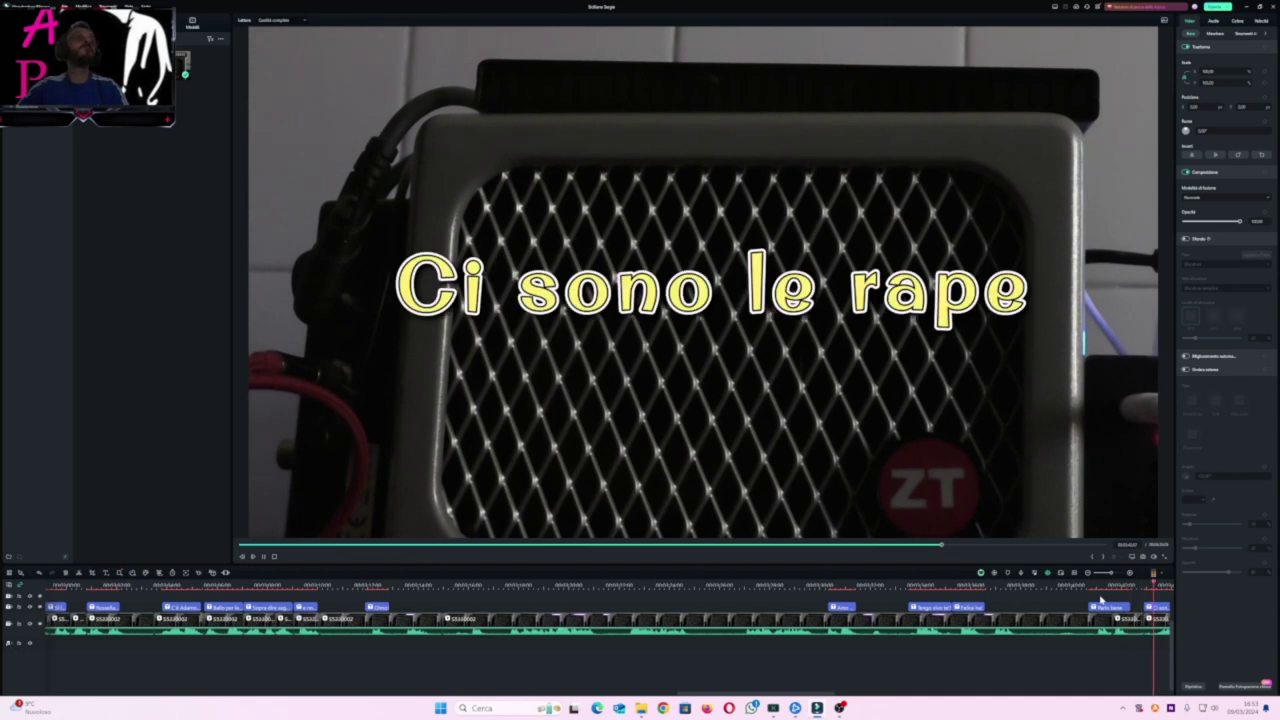
- Replay the "Ci sono le rape" and "Faccio giretti" clips from their starts and play on to the title beginning "Disturbo te"
left_click(588, 586)
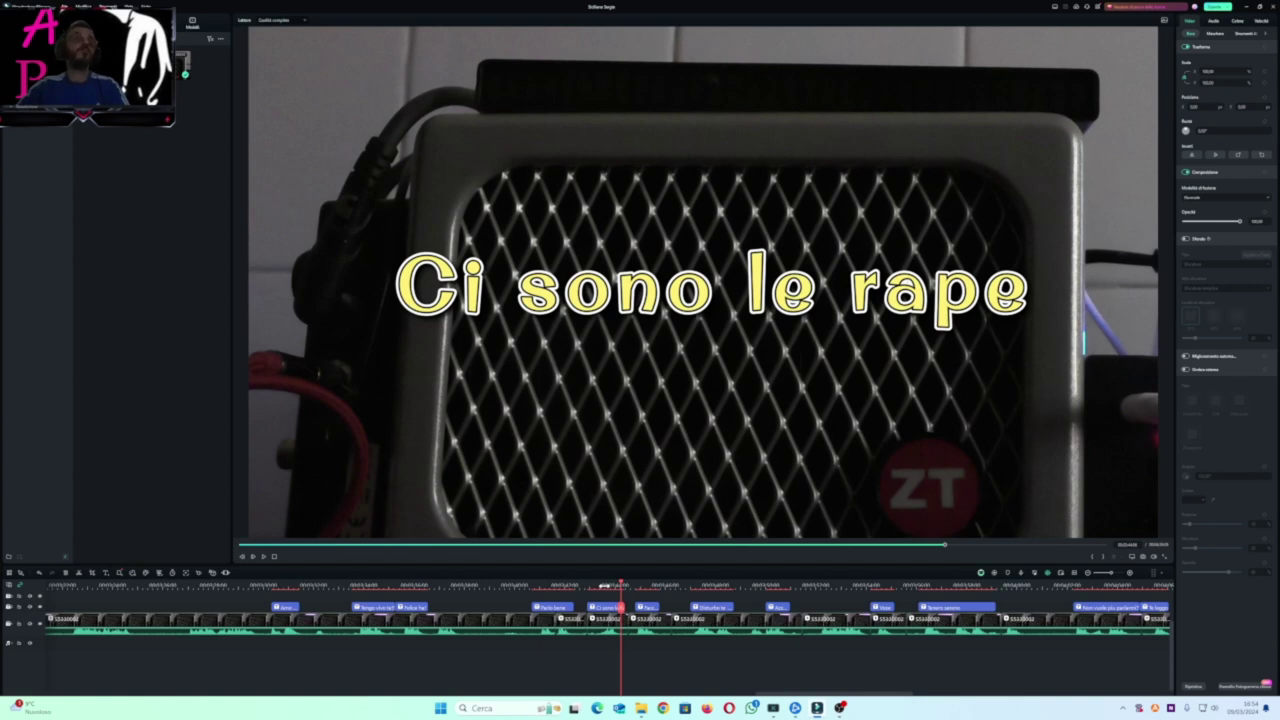
key("space")
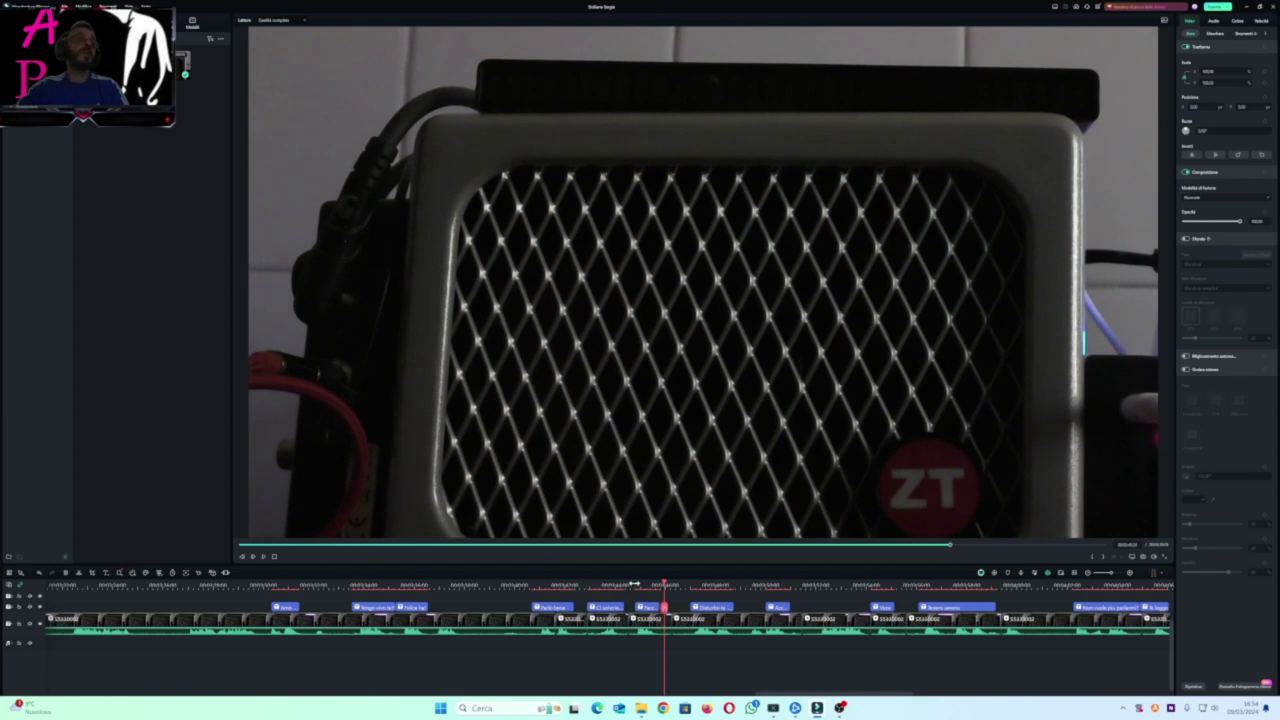
left_click(634, 585)
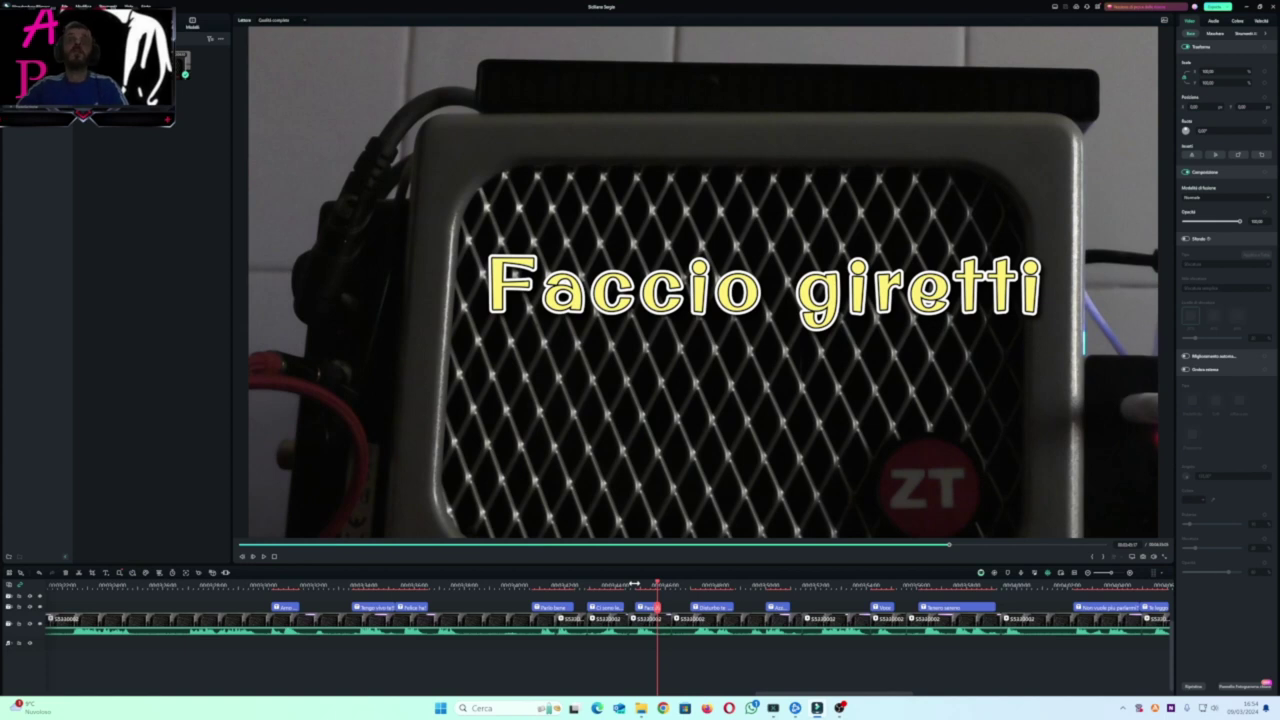
key("space")
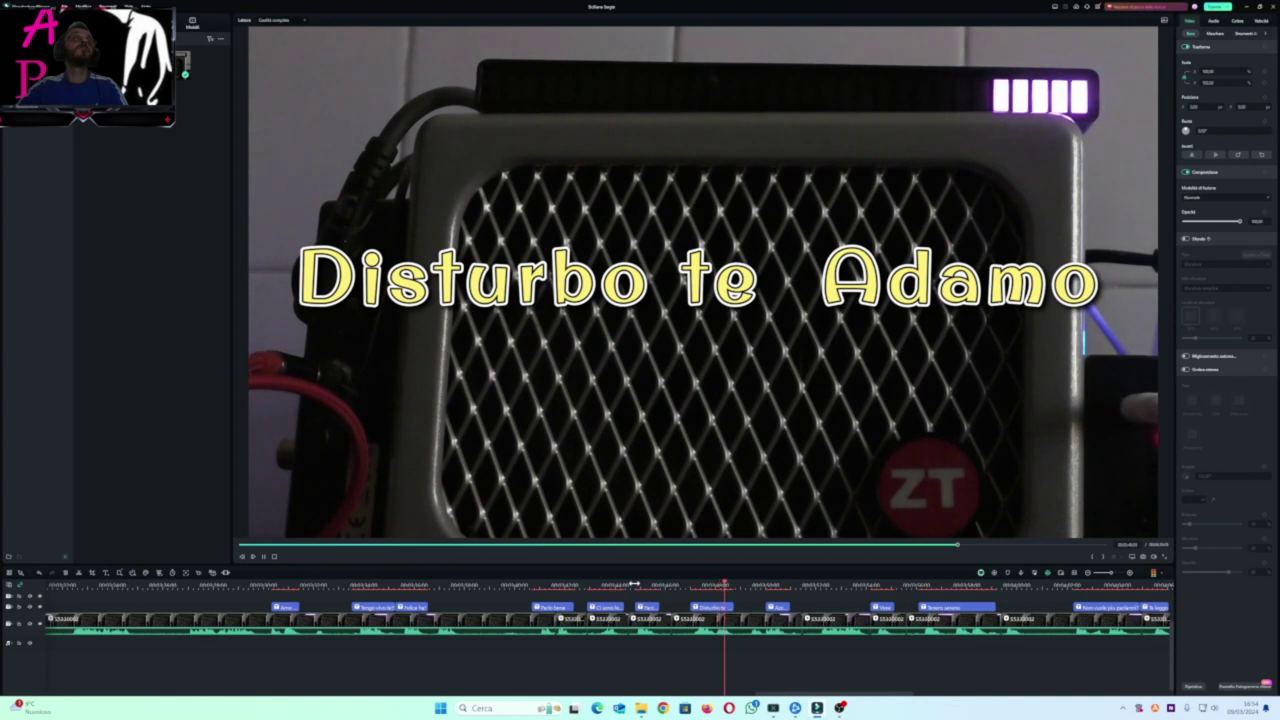
- Replay the clip whose title begins "Disturbo te" from its start and play on to the "Azzuro qui" title
left_click(689, 585)
key("space")
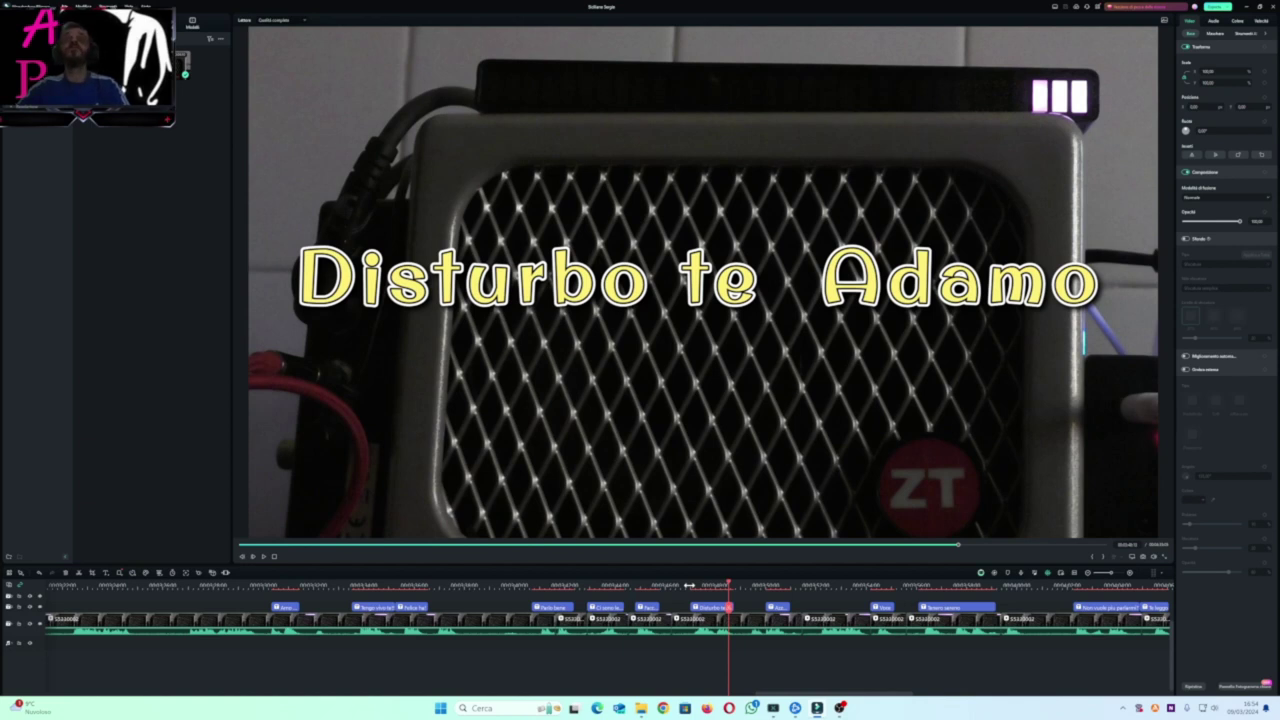
key("space")
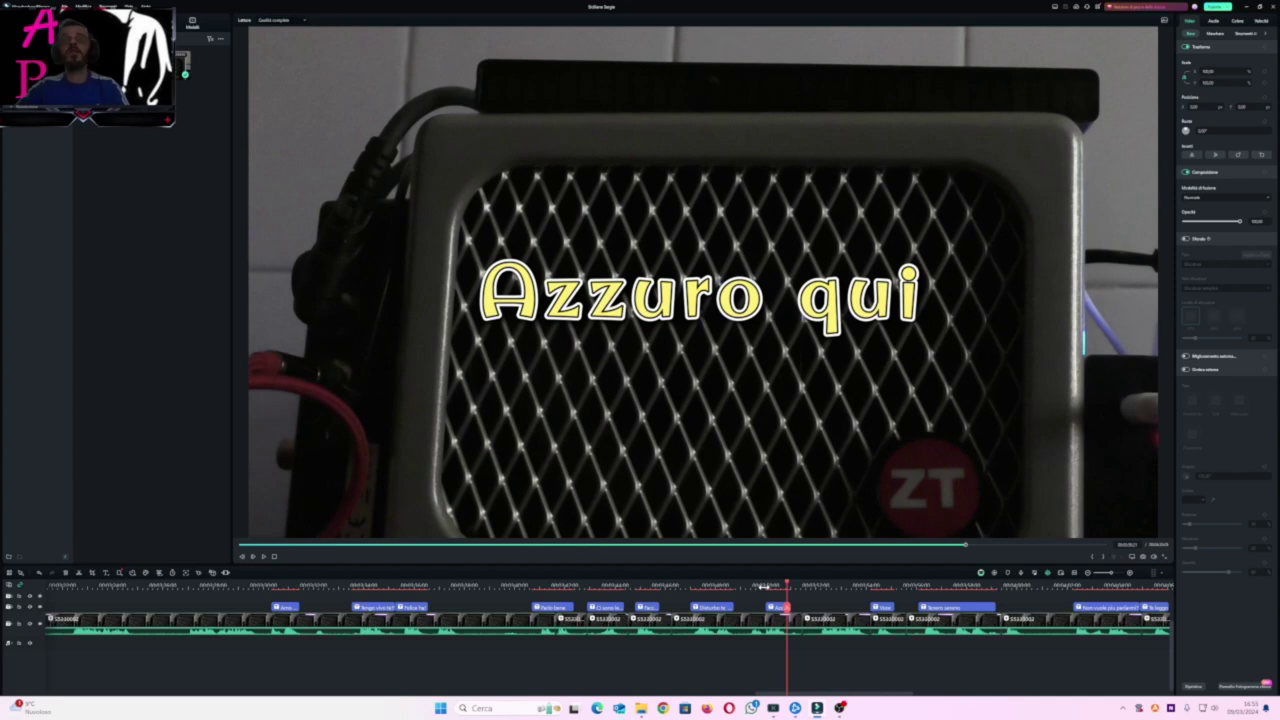
- Play on from the "Azzuro qui" clip through the "Voce" clip to the "Tenero sereno olmo" title
key("space")
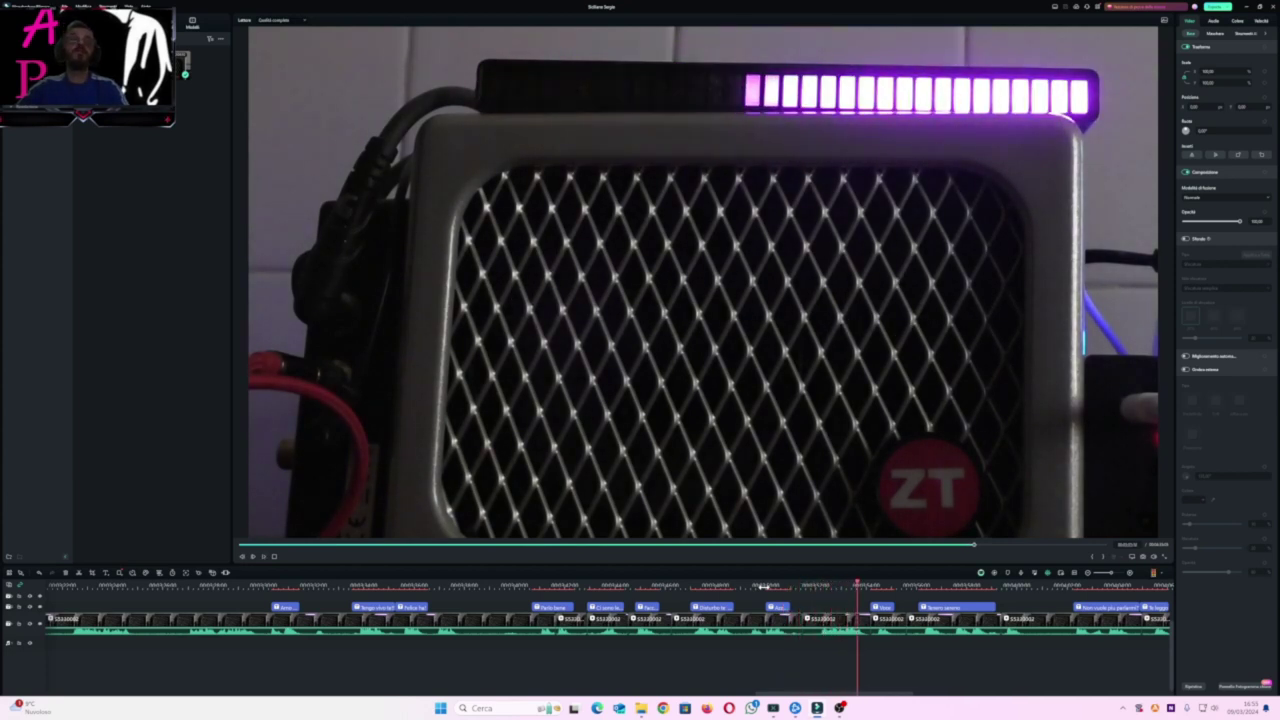
key("space")
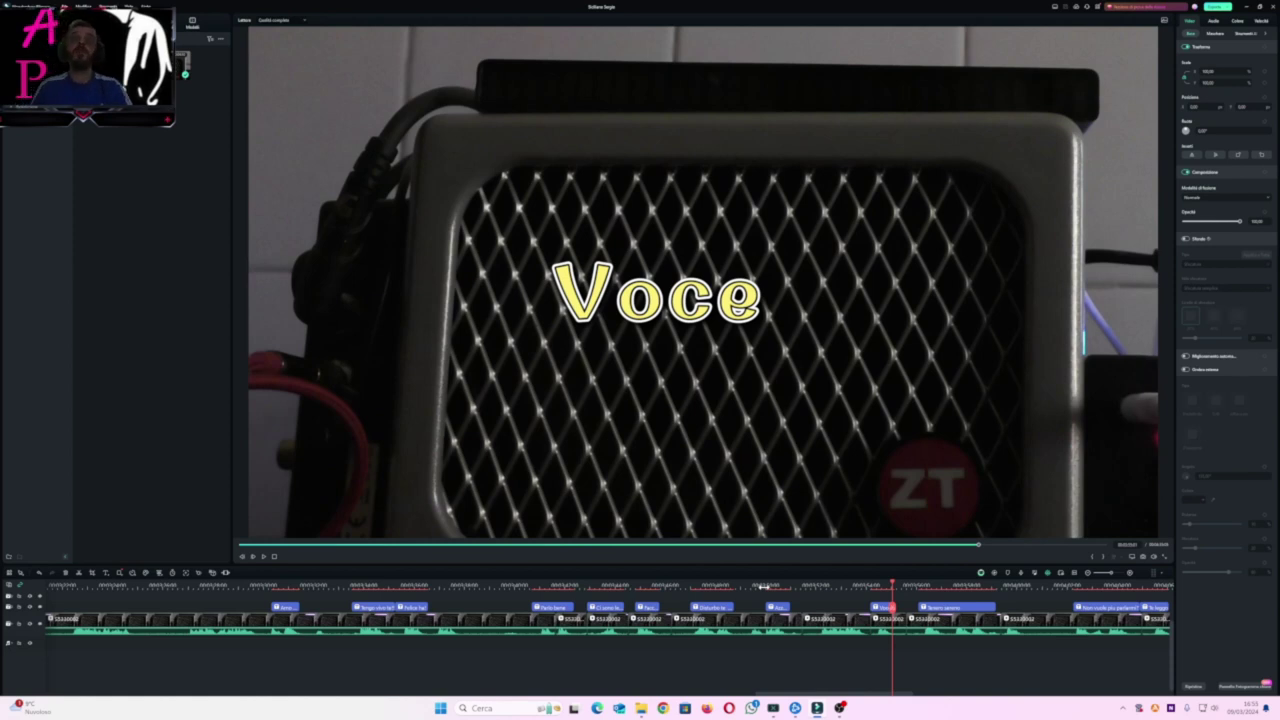
key("space")
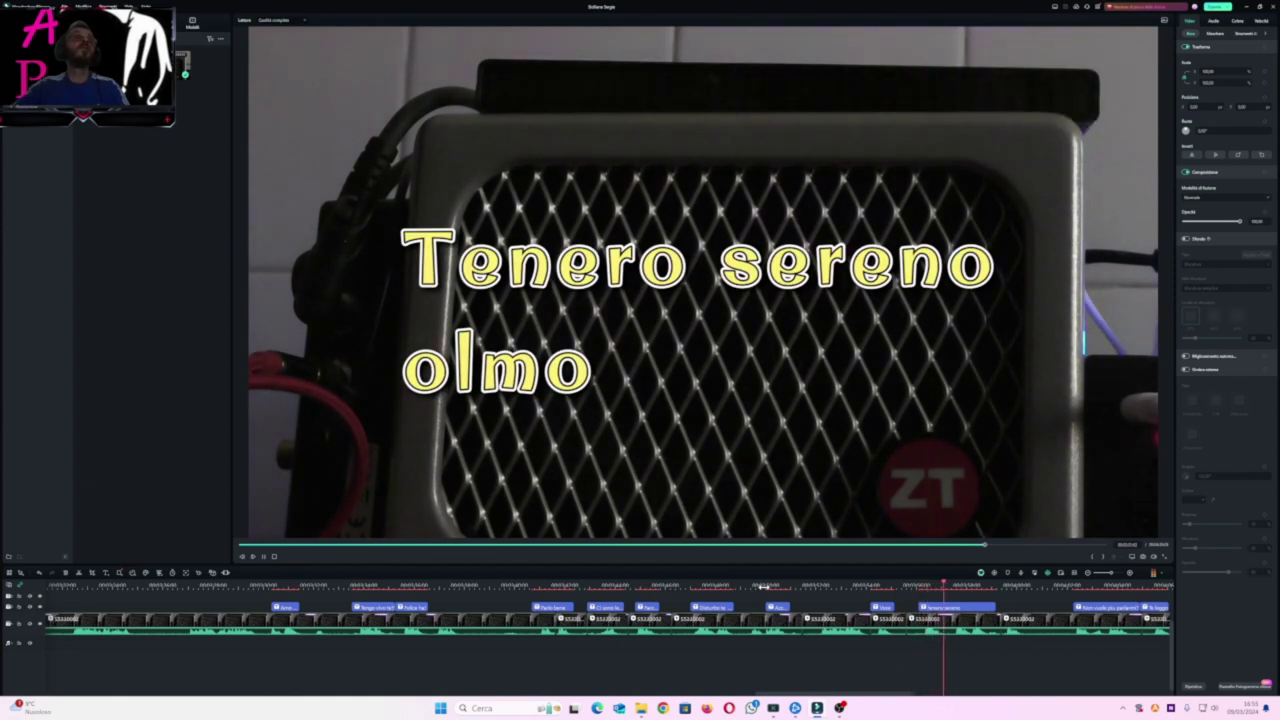
key("space")
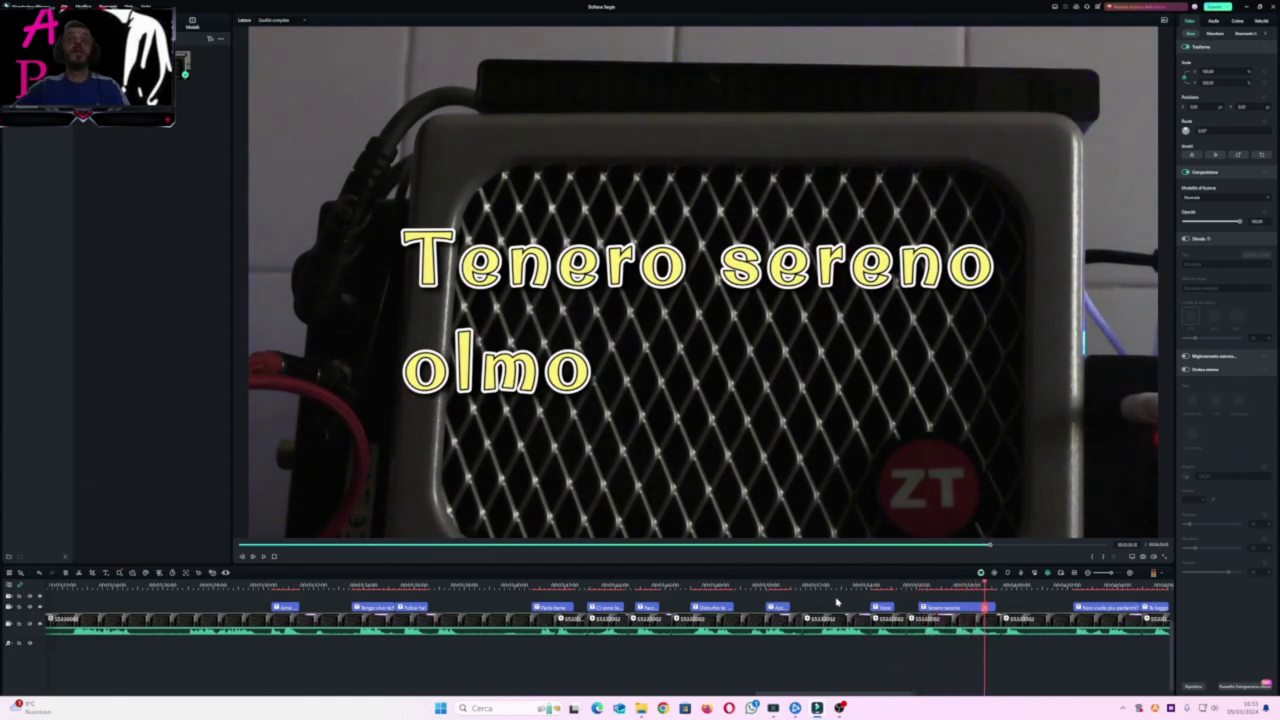
- Replay the "Tenero sereno olmo" clip from its start and play on past the end of its title
left_click(913, 583)
key("space")
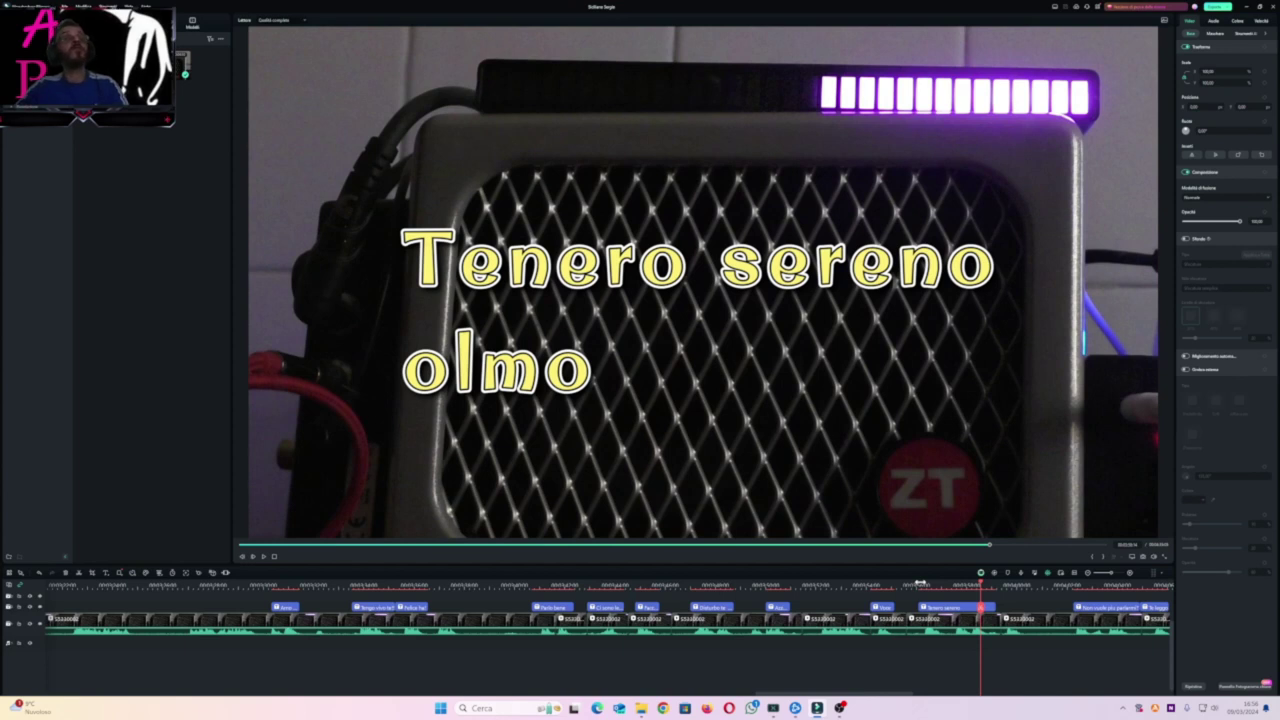
key("space")
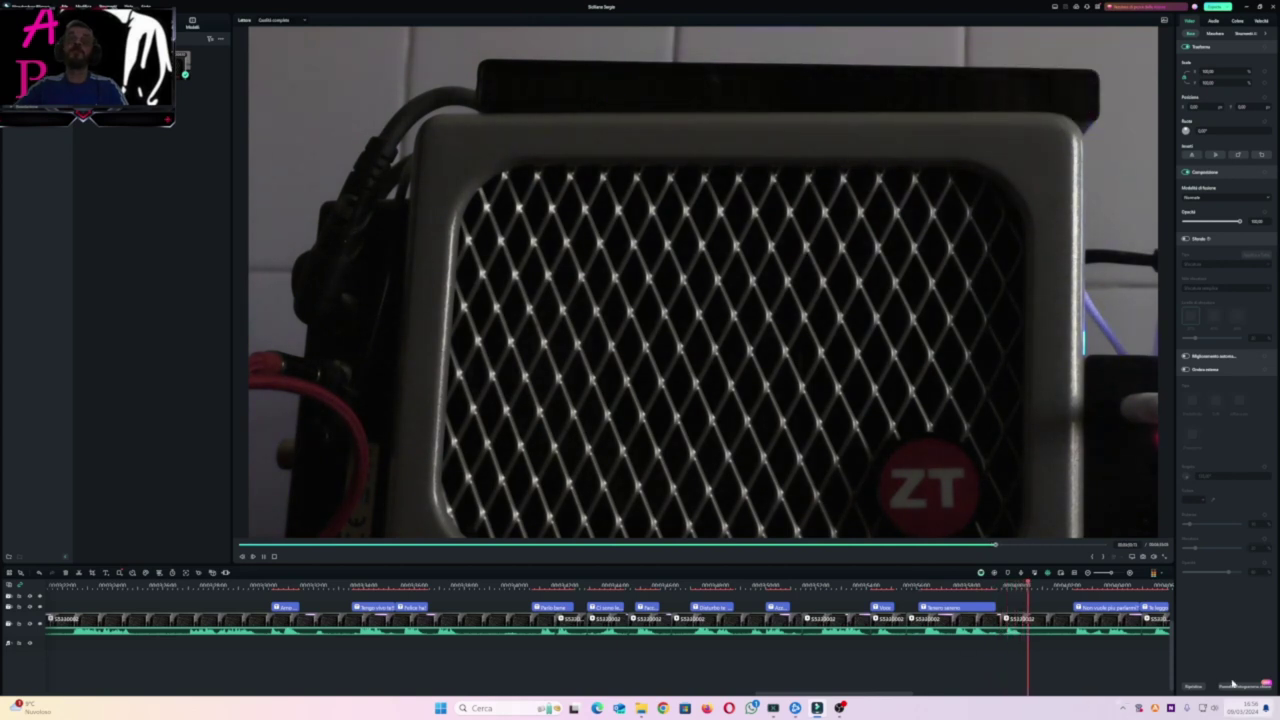
- Play the "Non vuole piu parlarmi?" clip from just before its title and continue past the last title on the timeline
left_click(1070, 586)
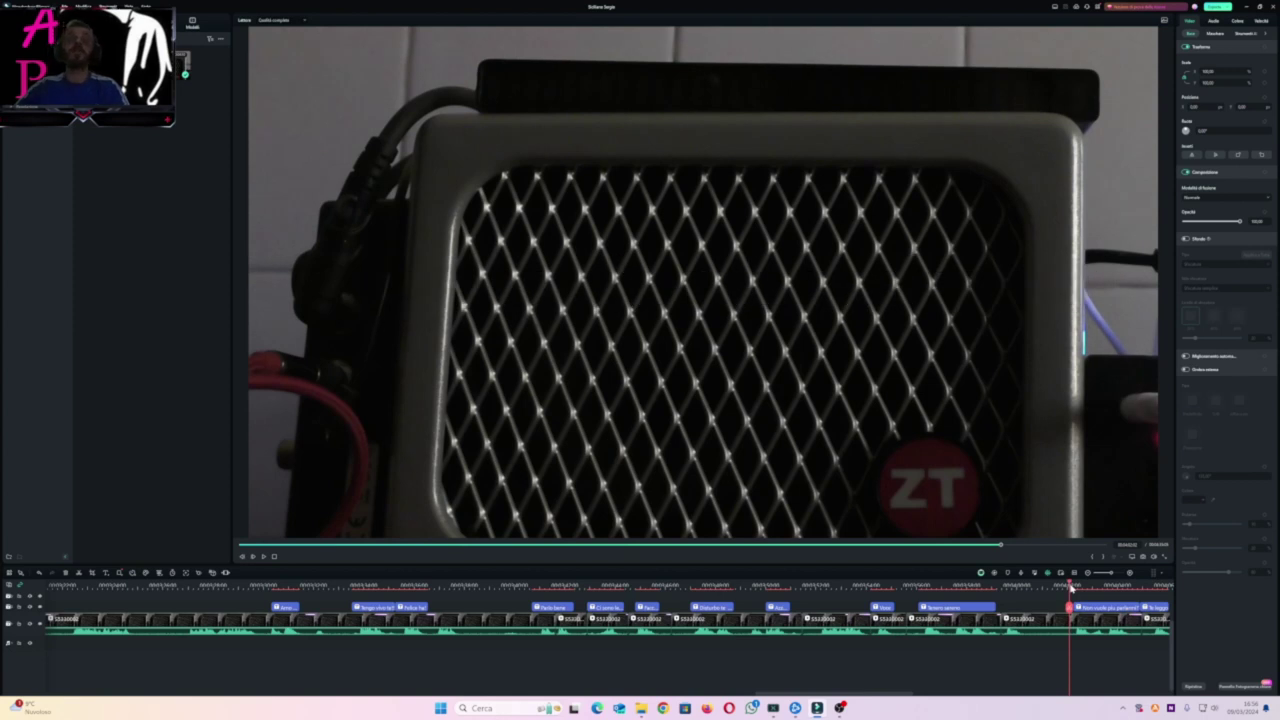
key("space")
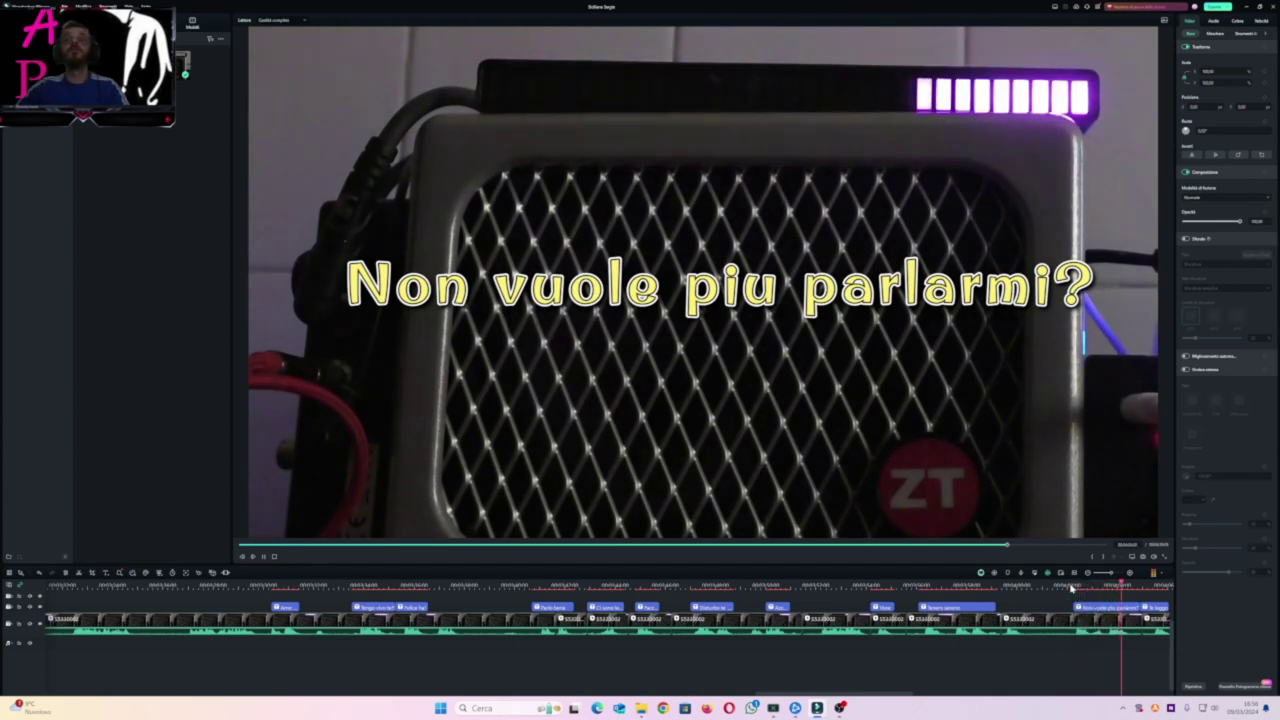
key("space")
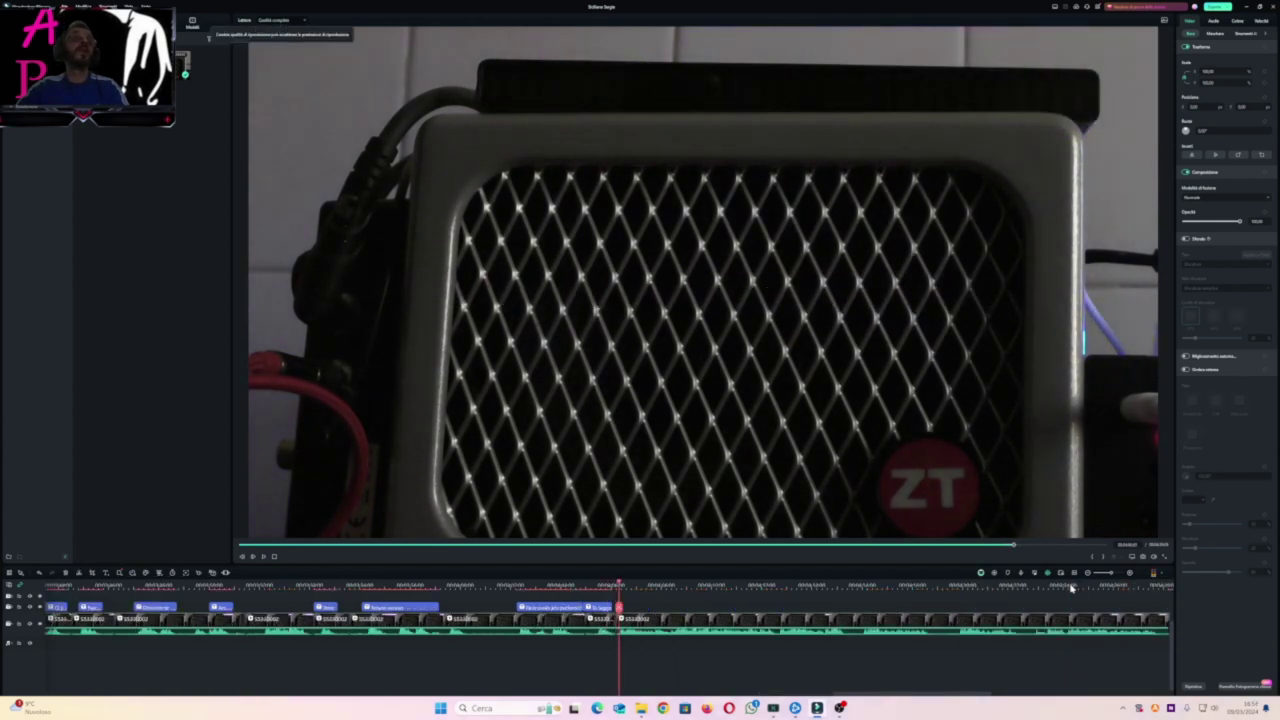
- Replay the last titled clip and play on to the end of the footage with the timeline zoomed out
left_click(587, 587)
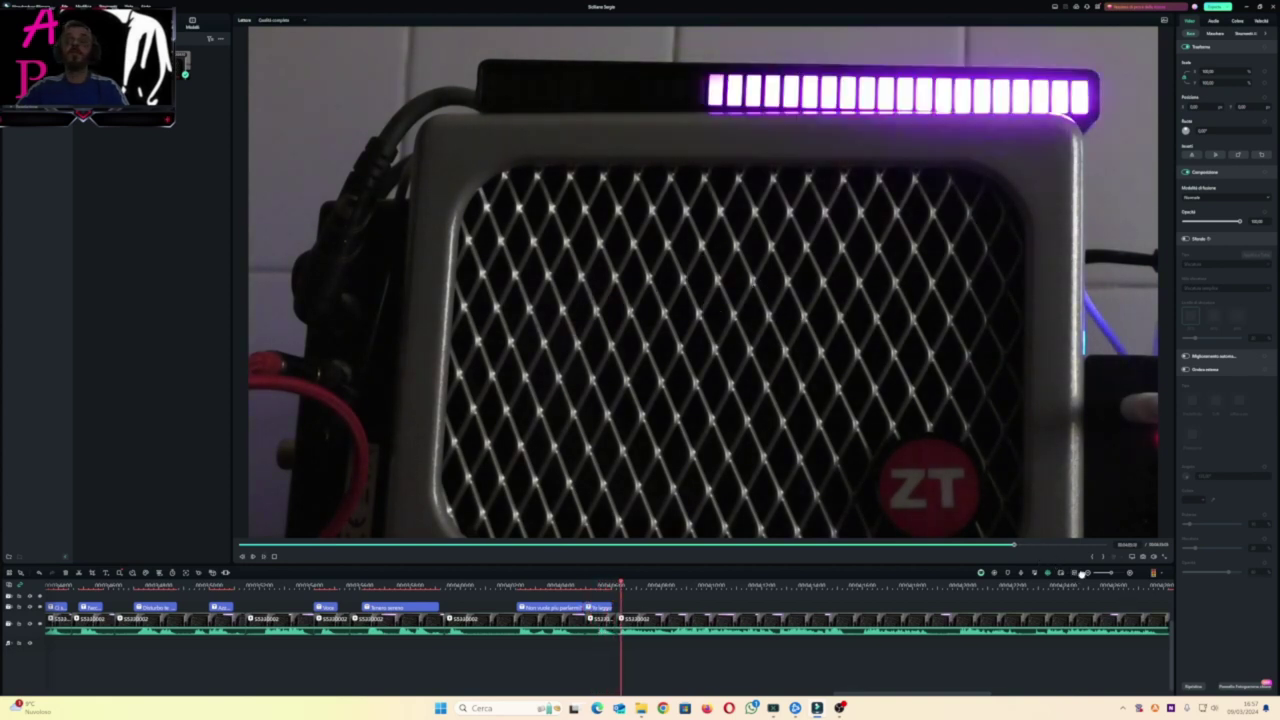
left_click(1088, 573)
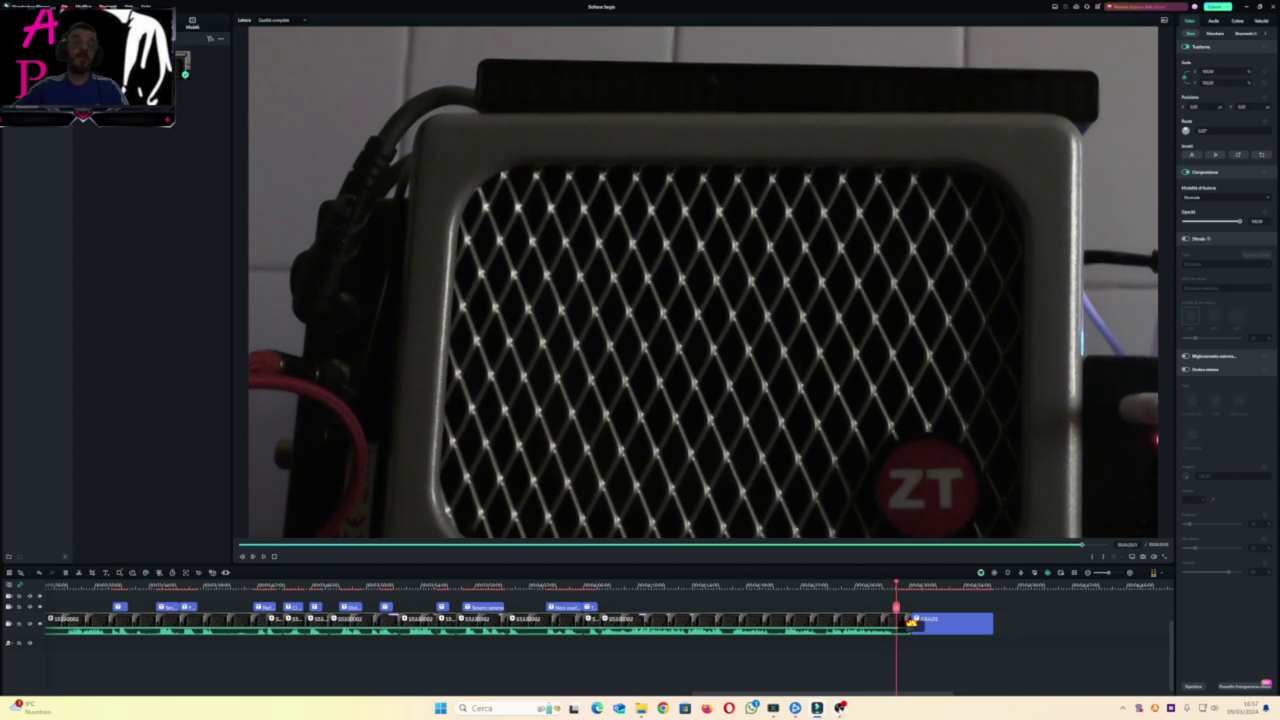
- Switch to OBS and make the Livescreen scene active
left_click(840, 708)
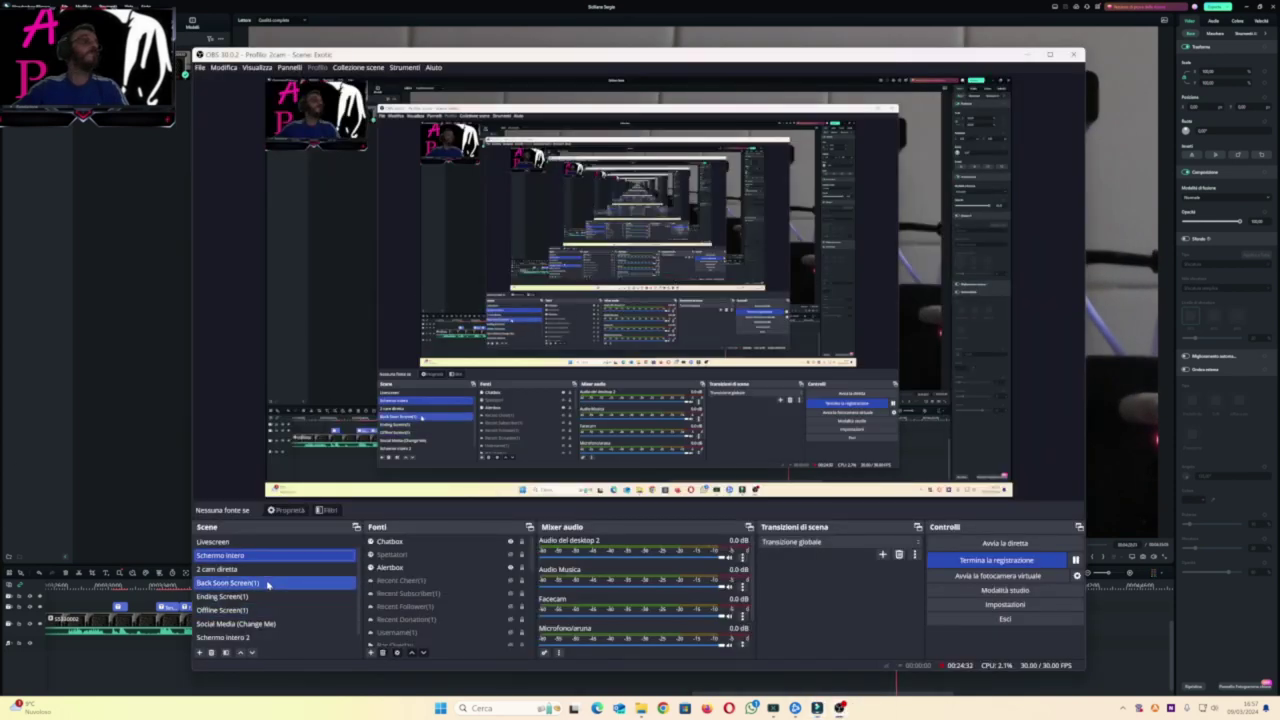
left_click(251, 541)
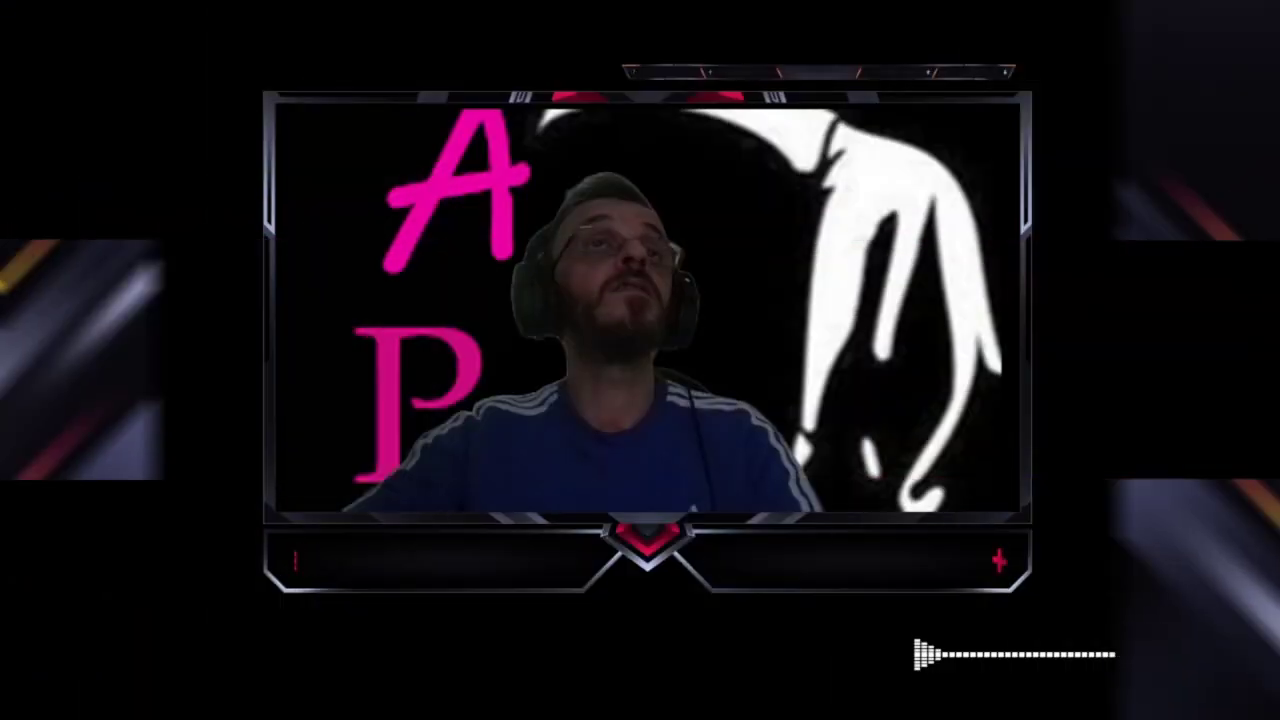